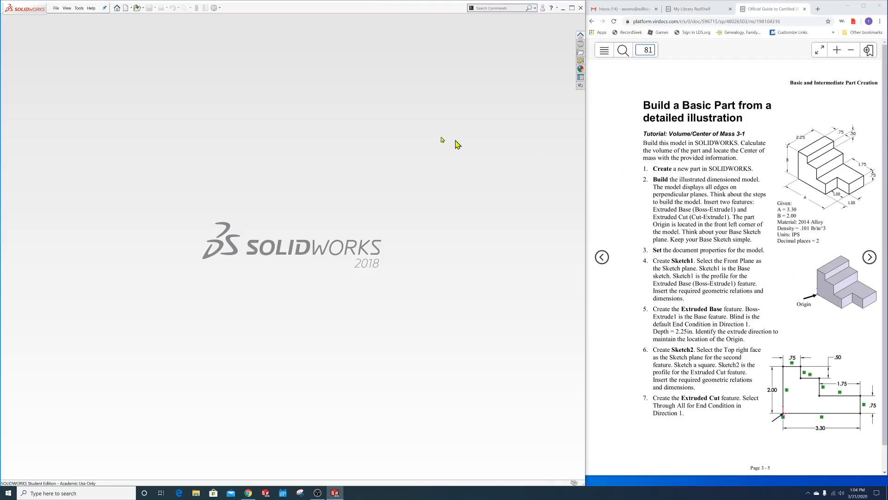
# Create a new part document and change the viewport scene to a plain white background.
pyautogui.click(125, 8)
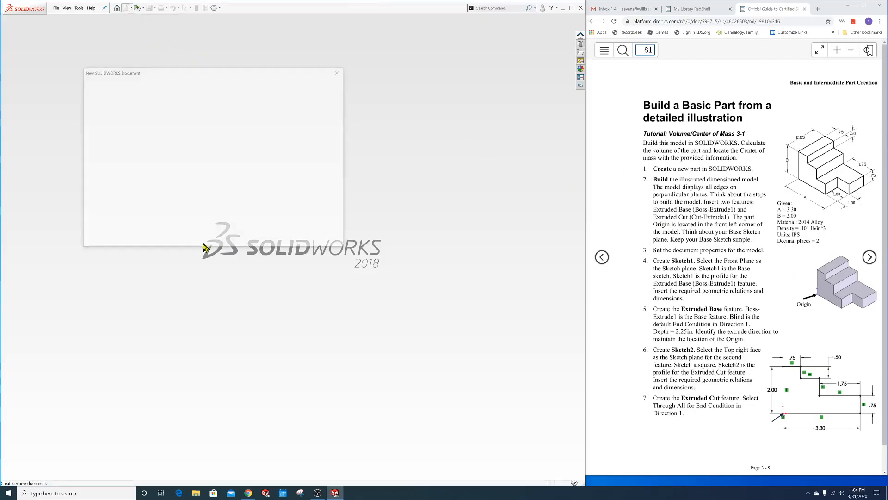
pyautogui.click(263, 237)
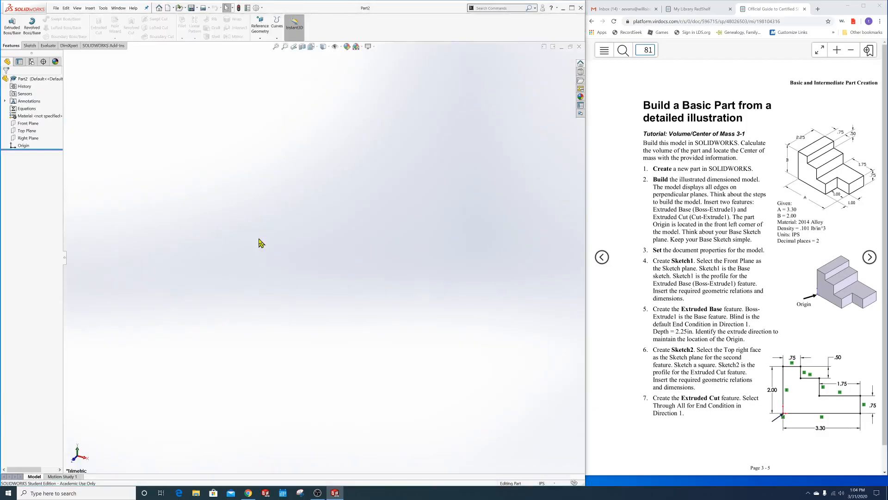
pyautogui.click(363, 50)
pyautogui.click(368, 66)
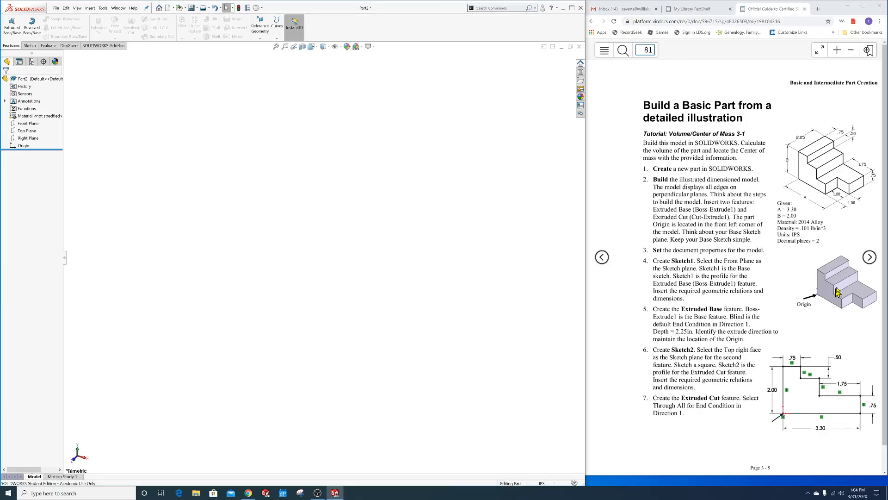
# Start a new sketch on the Front Plane.
pyautogui.click(16, 124)
pyautogui.click(21, 117)
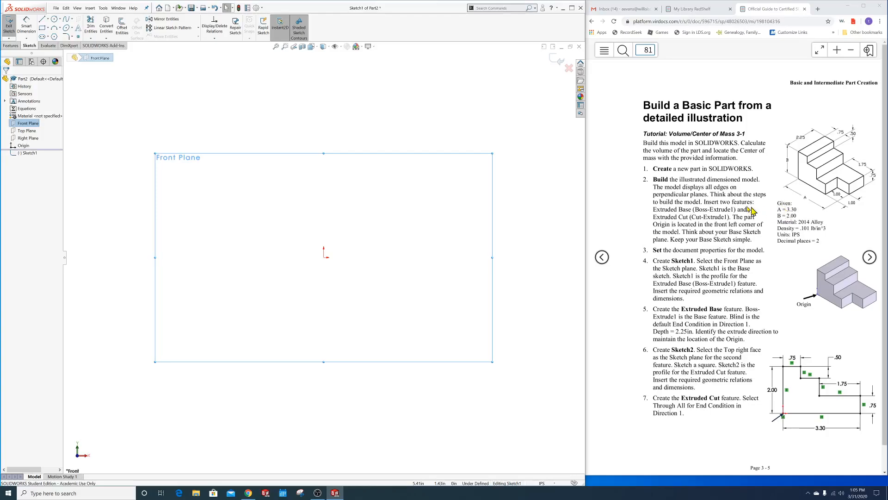
# Open the equation manager and add a global variable A equal to 3.3.
pyautogui.rightClick(24, 111)
pyautogui.click(42, 112)
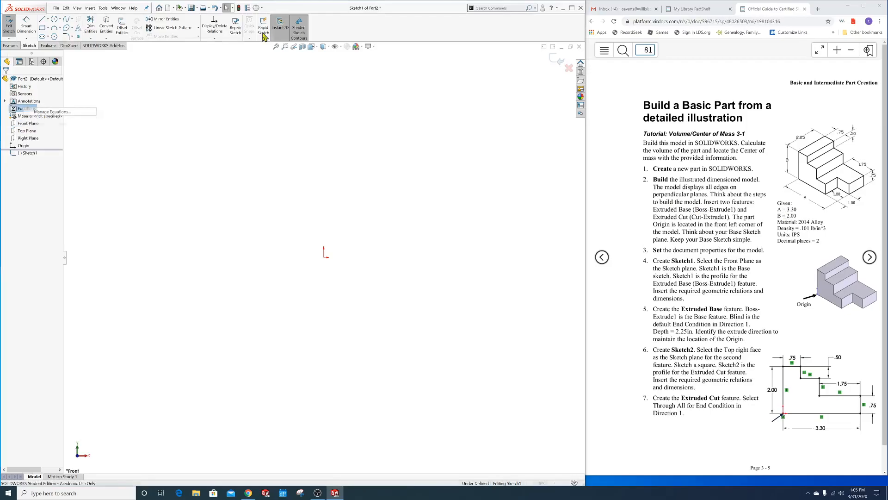
pyautogui.click(56, 47)
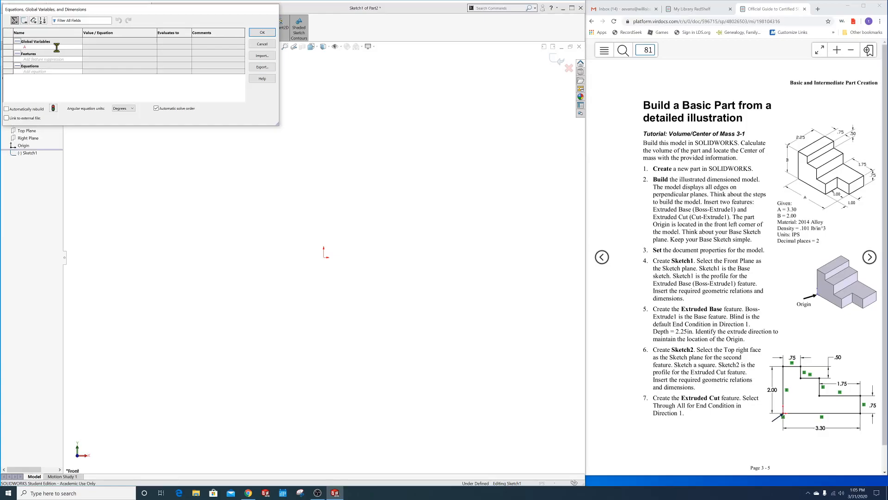
pyautogui.press('Tab')
pyautogui.write('=3.3')
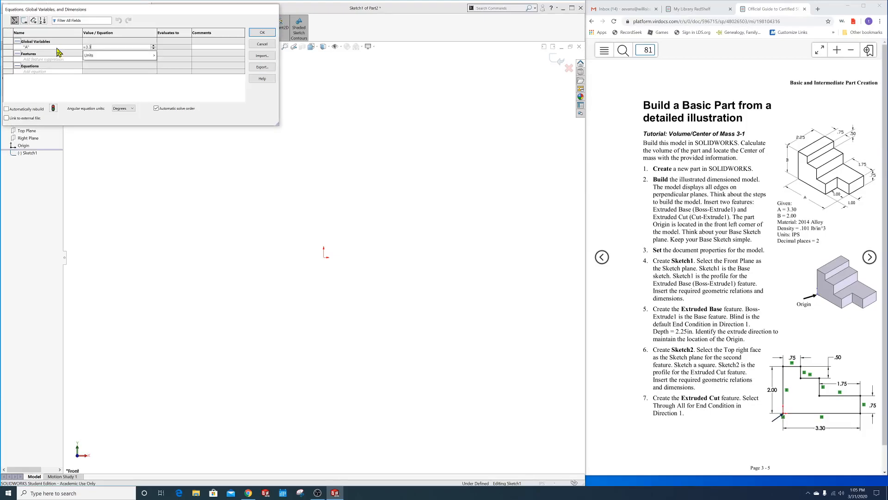
pyautogui.press('Return')
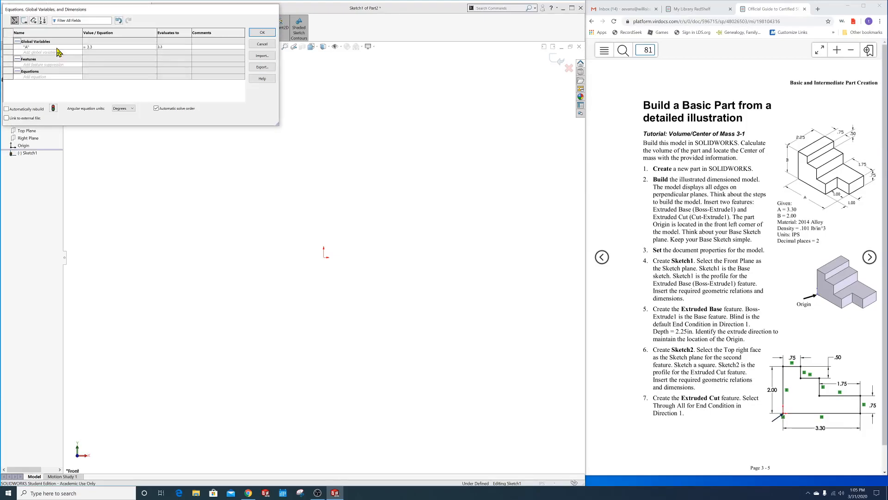
# Add a second global variable B equal to 2.0 and accept the equations.
pyautogui.click(49, 52)
pyautogui.write('B')
pyautogui.press('Tab')
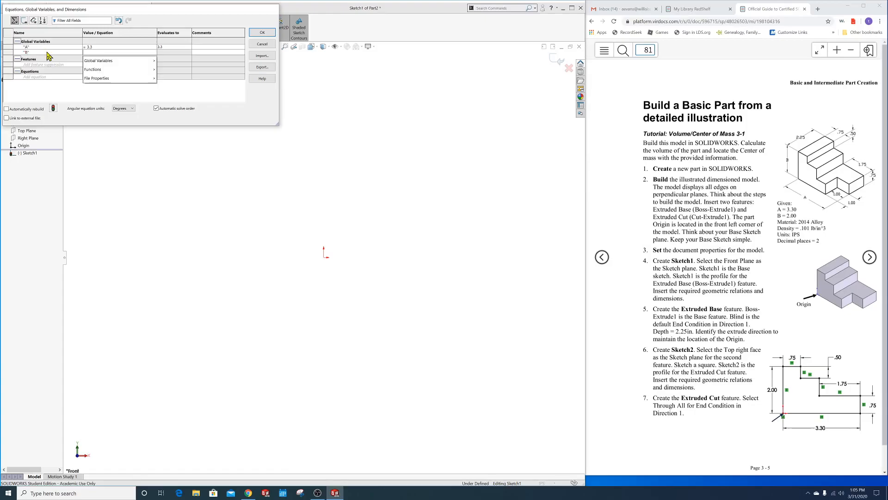
pyautogui.write('=2.0')
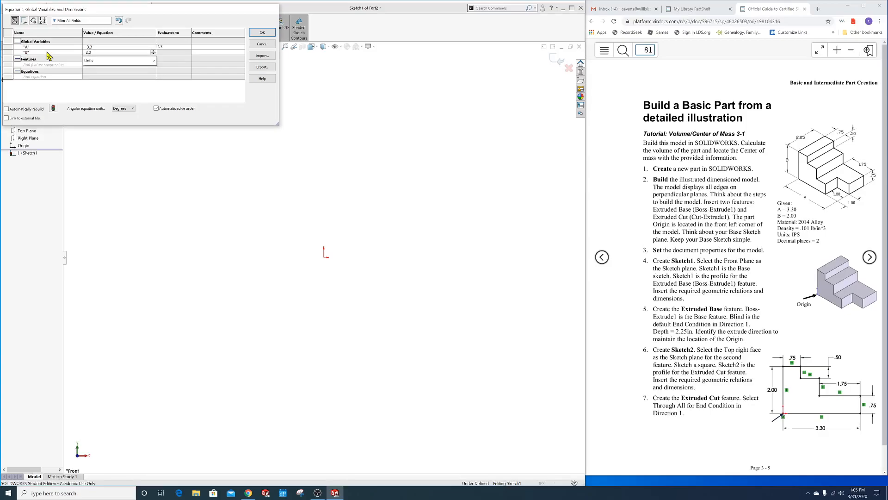
pyautogui.press('Tab')
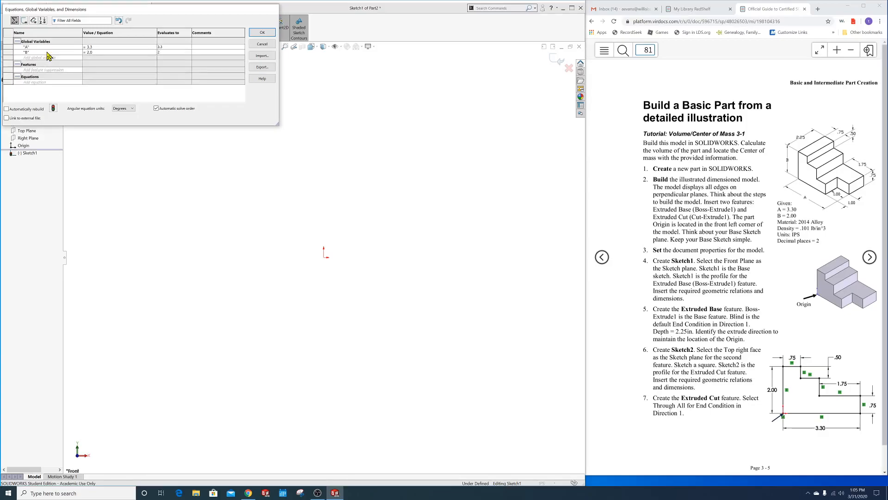
pyautogui.click(262, 33)
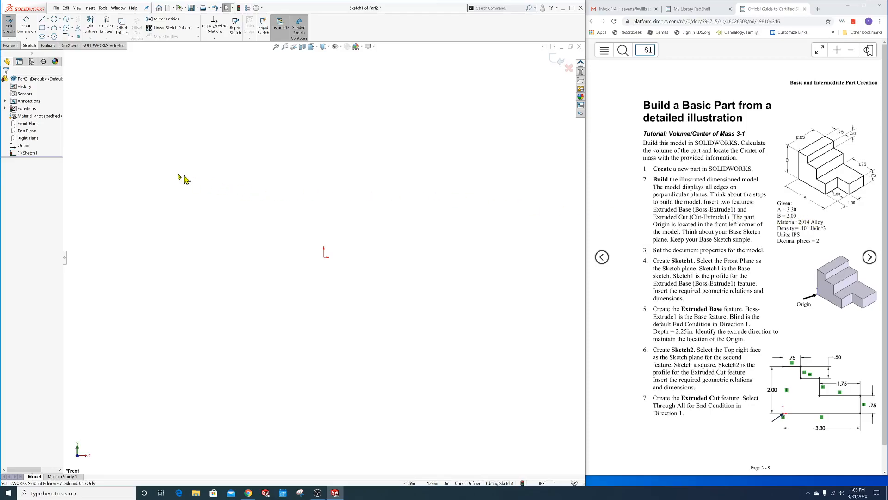
pyautogui.rightClick(26, 117)
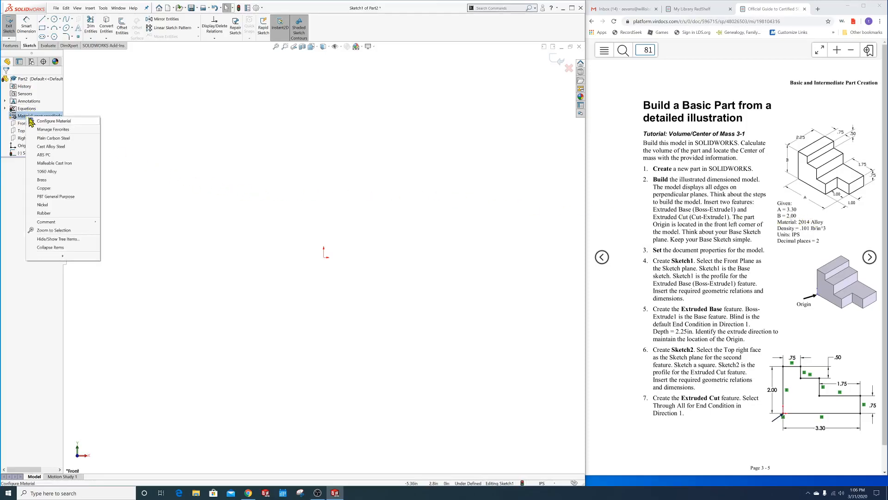
pyautogui.click(43, 122)
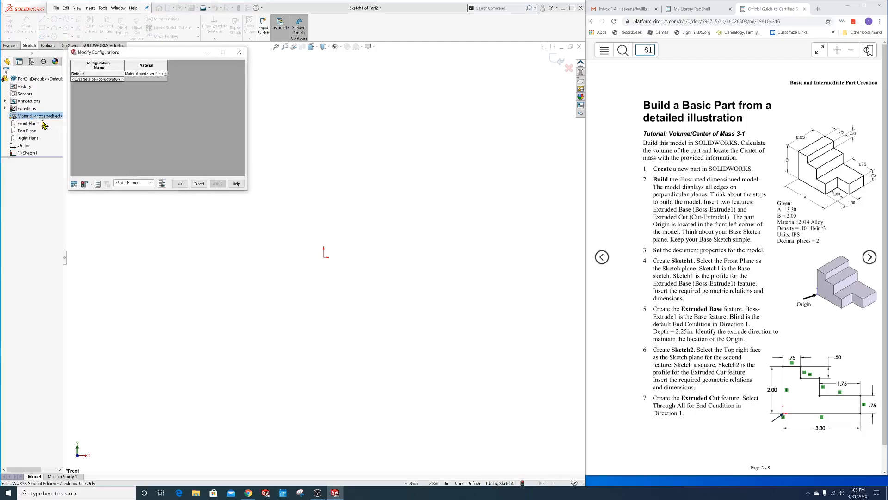
pyautogui.click(239, 52)
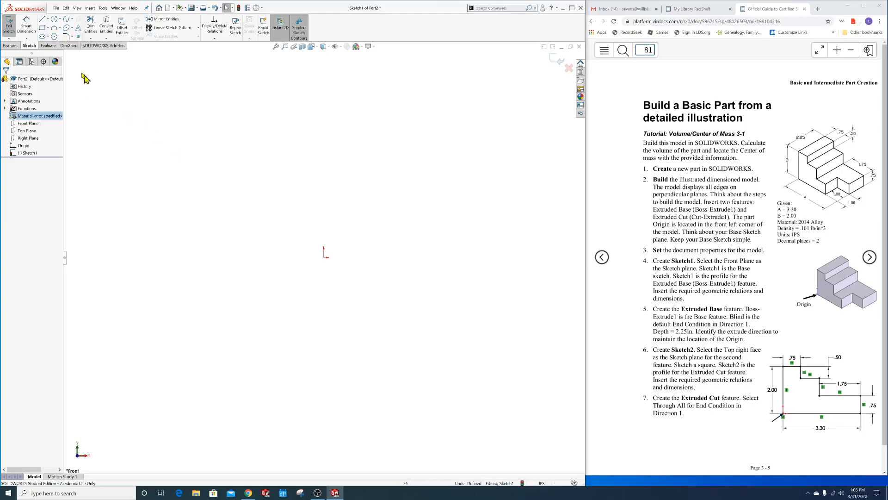
# Sketch a closed three-step stair profile with its lower-left corner on the origin, about 3.1 in wide and 2.3 in high.
pyautogui.click(42, 19)
pyautogui.click(324, 256)
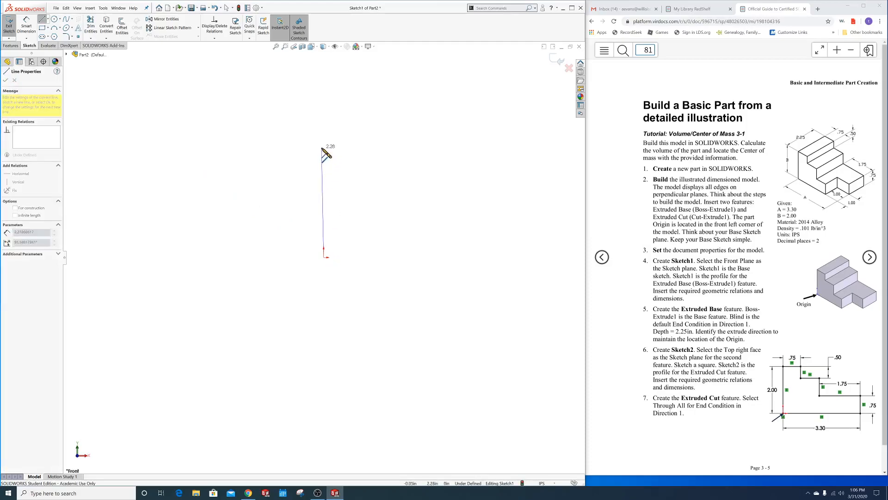
pyautogui.click(321, 147)
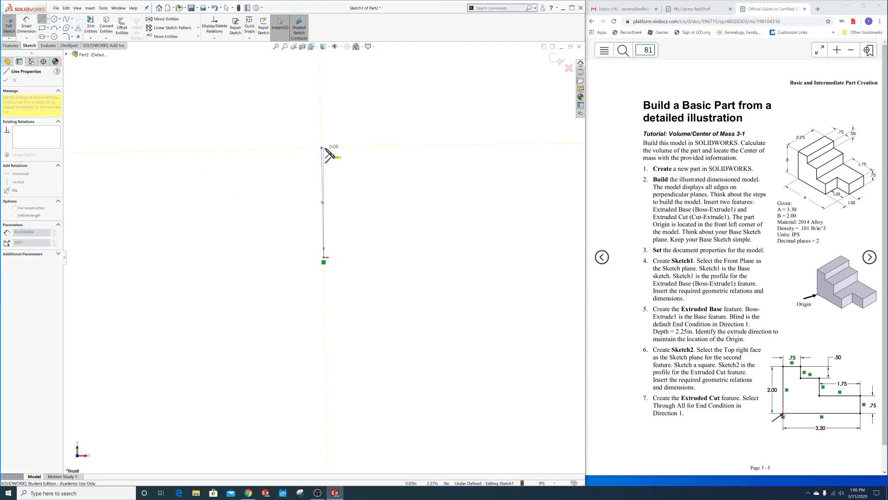
pyautogui.click(382, 148)
pyautogui.click(382, 189)
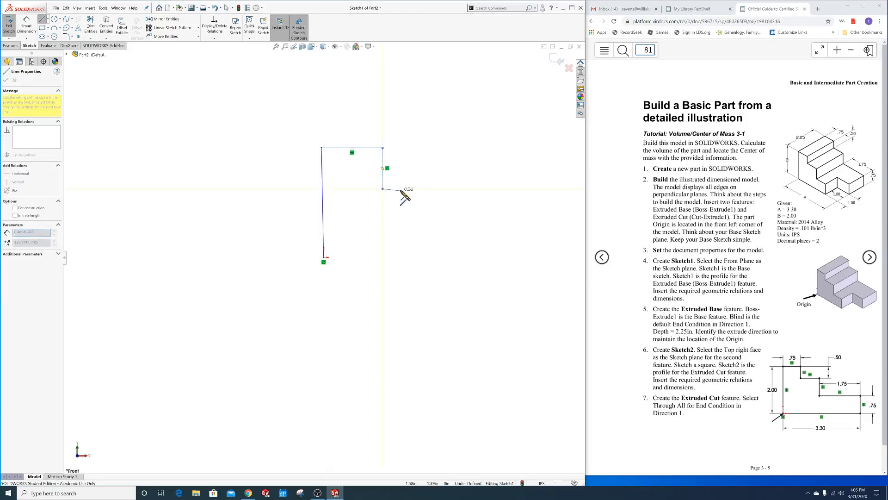
pyautogui.click(430, 188)
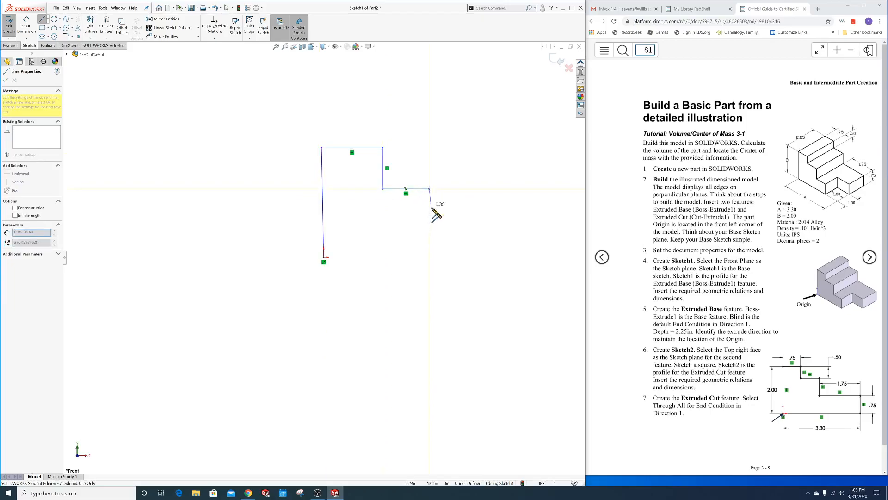
pyautogui.click(429, 234)
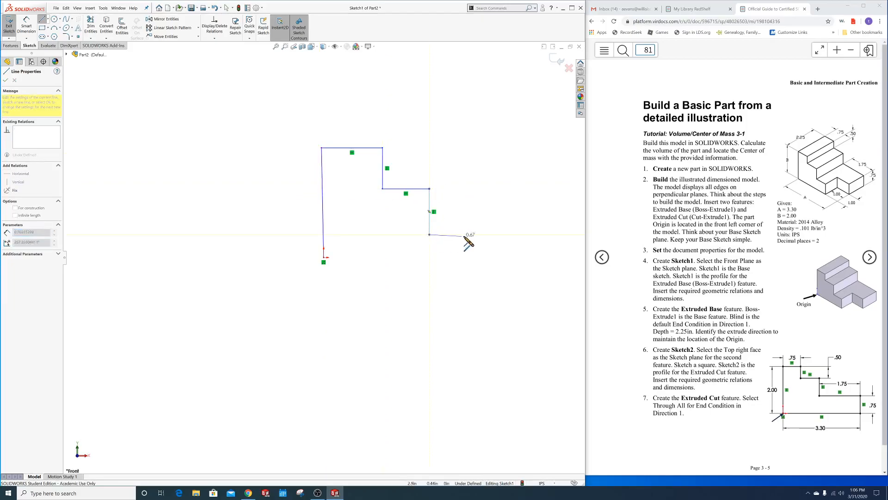
pyautogui.click(473, 235)
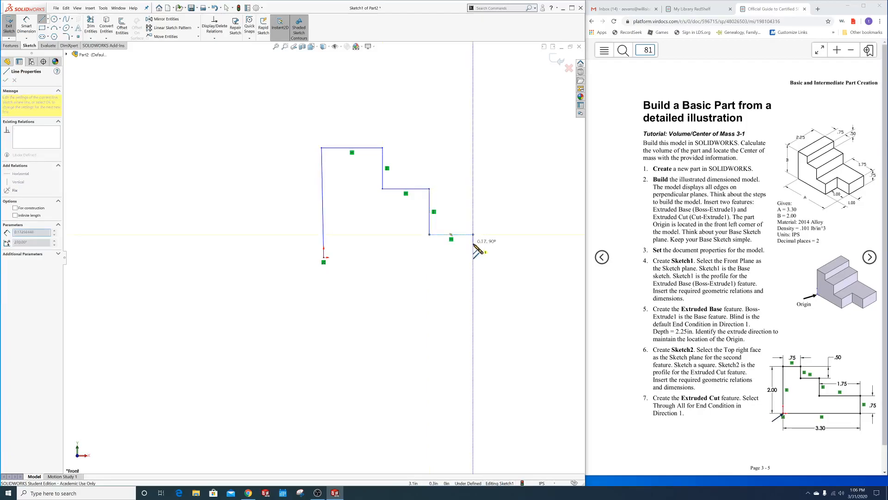
pyautogui.click(473, 257)
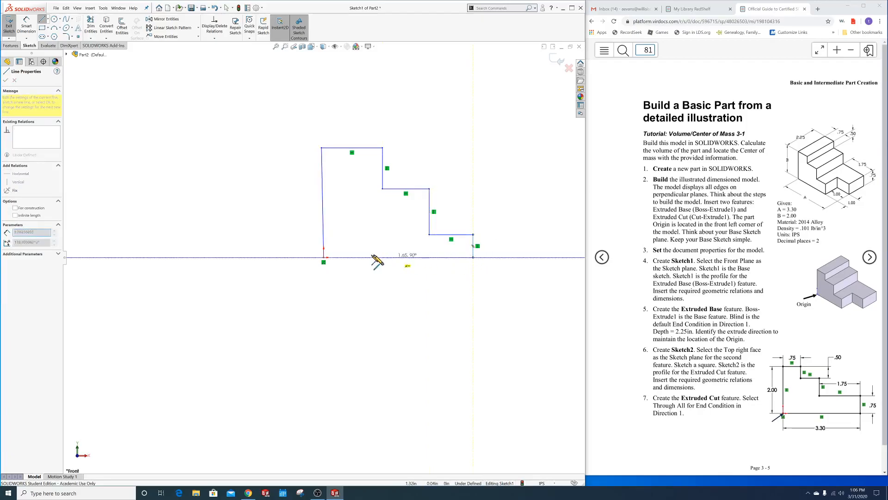
pyautogui.click(323, 257)
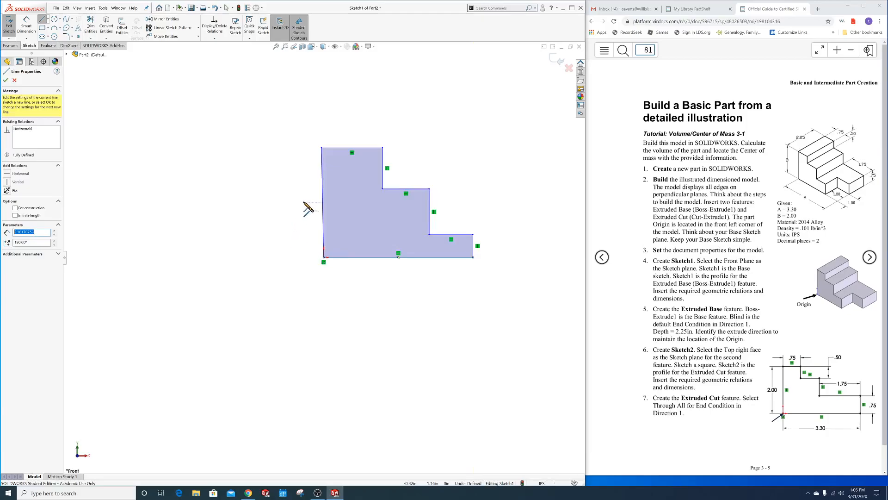
pyautogui.press('Escape')
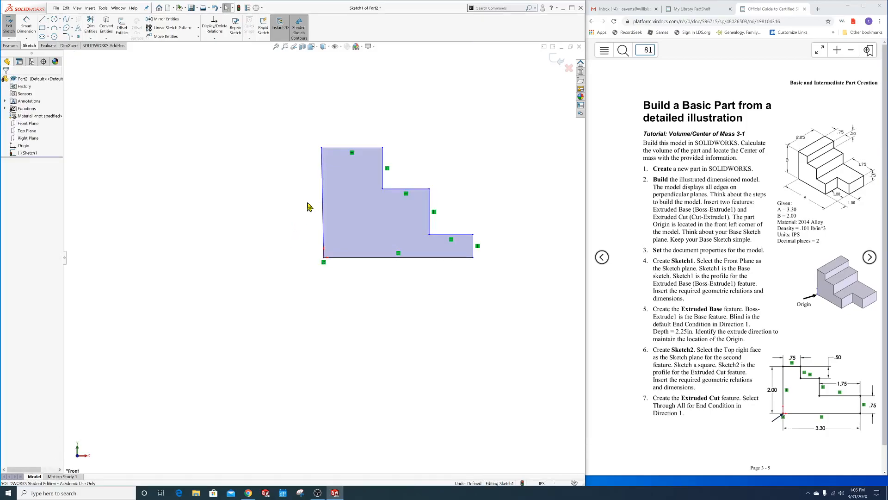
# Apply a Vertical relation to the slanted left edge of the stair profile.
pyautogui.click(323, 205)
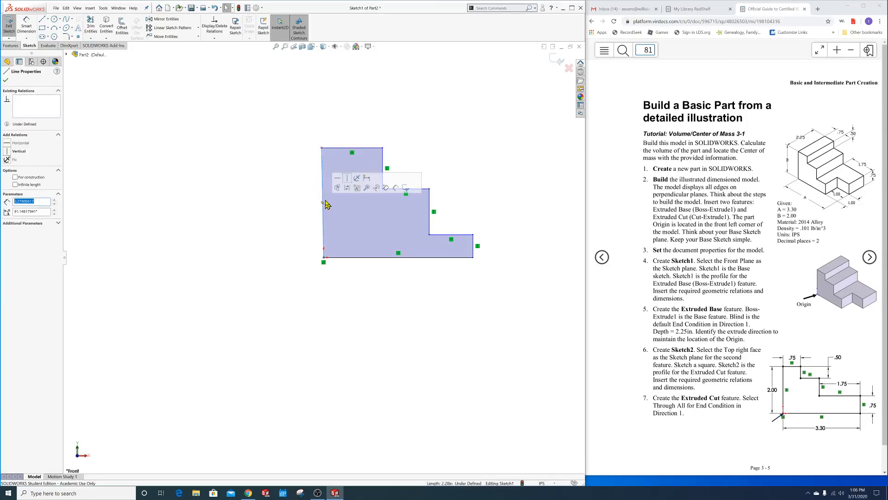
pyautogui.click(347, 178)
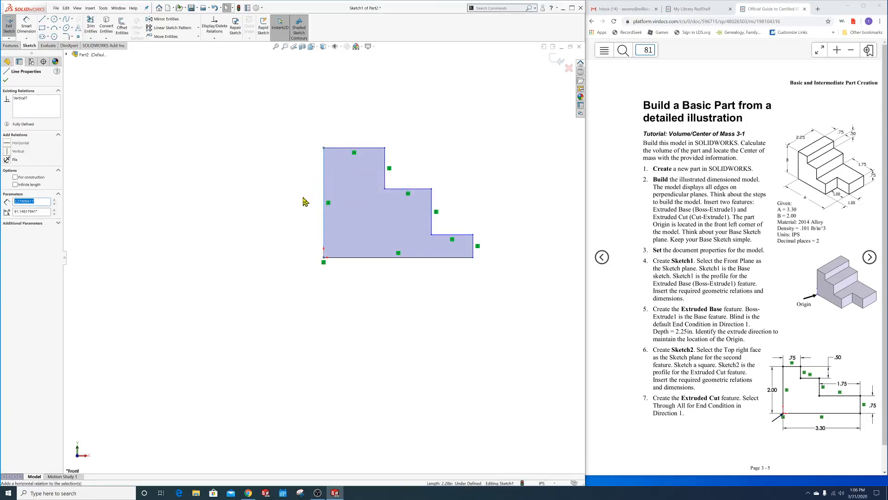
pyautogui.press('Escape')
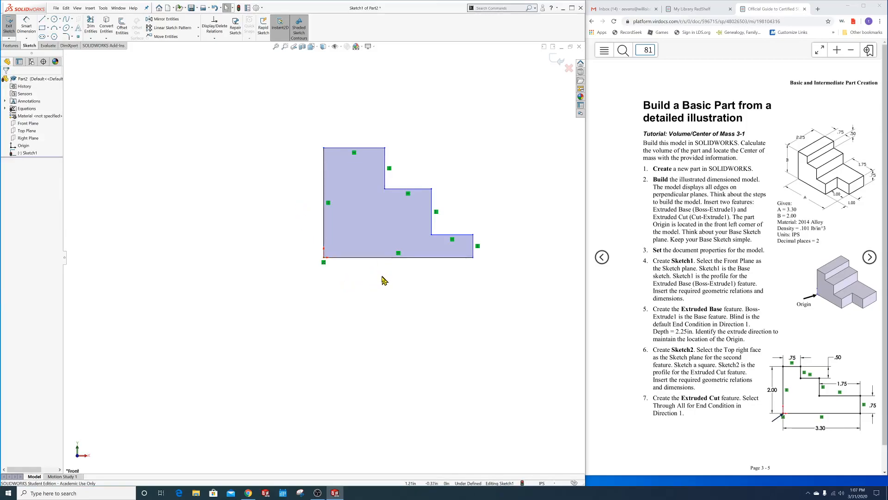
# Dimension the profile's bottom edge below the sketch and link its length to global variable A.
pyautogui.moveTo(384, 314); pyautogui.dragTo(386, 280, button='right')
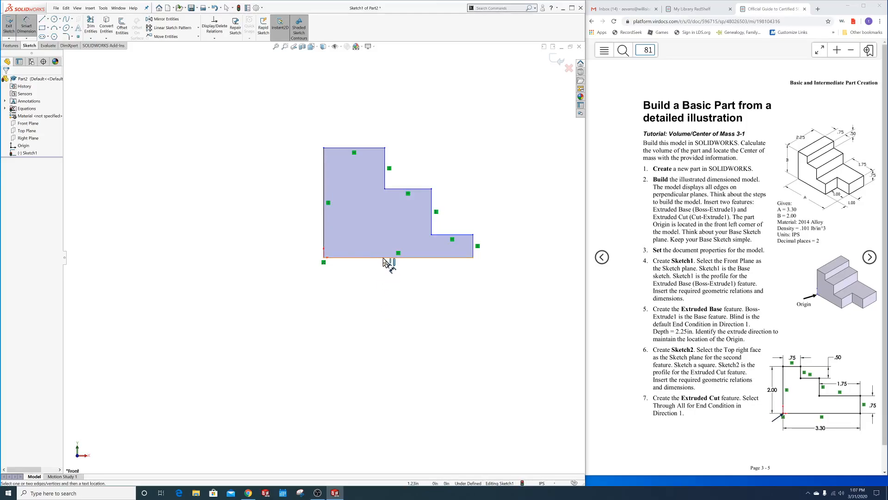
pyautogui.click(383, 257)
pyautogui.click(393, 321)
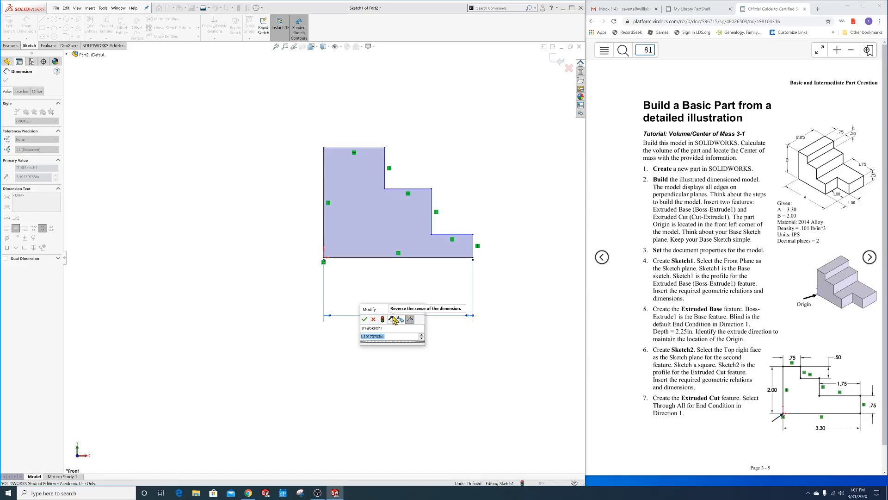
pyautogui.write('=')
pyautogui.moveTo(381, 349)
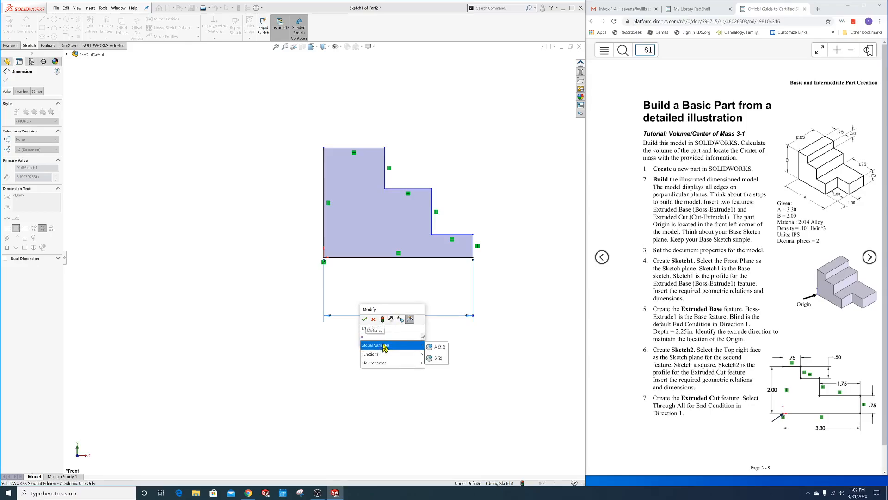
pyautogui.click(436, 347)
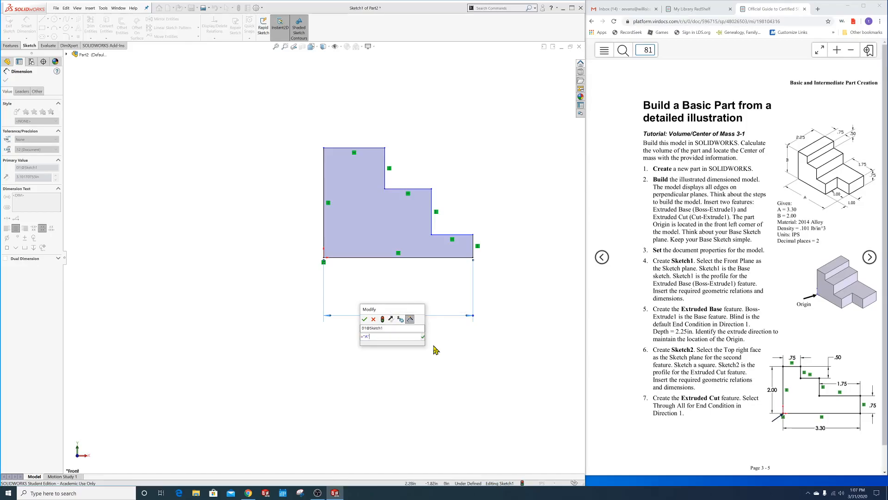
pyautogui.click(365, 320)
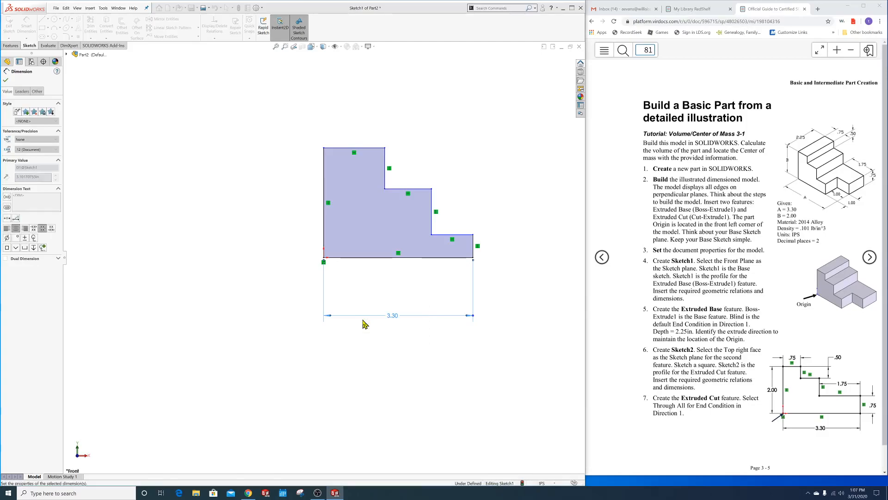
# Dimension the profile's left vertical edge outside the sketch and link its height to global variable B.
pyautogui.click(323, 233)
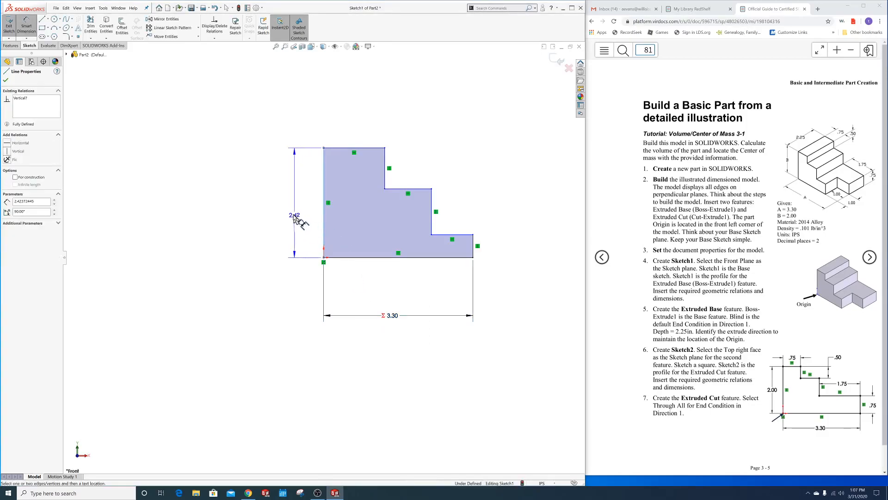
pyautogui.click(277, 205)
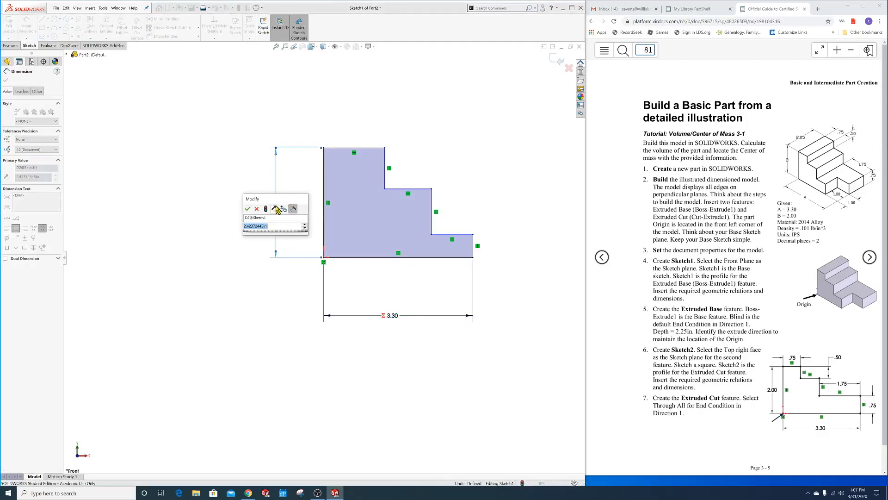
pyautogui.write('=')
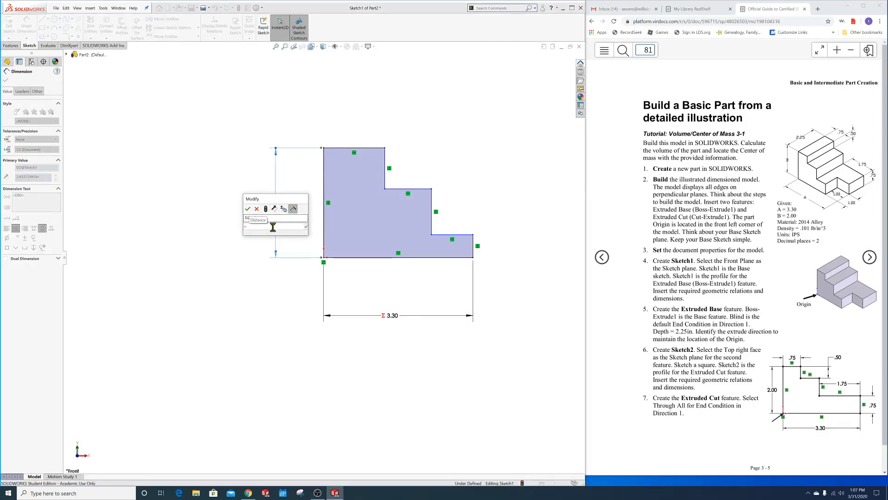
pyautogui.click(273, 226)
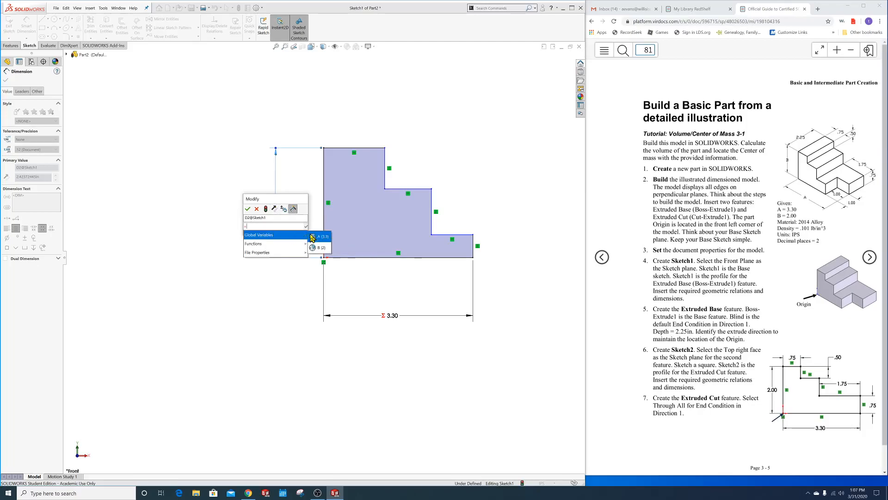
pyautogui.write('"B"')
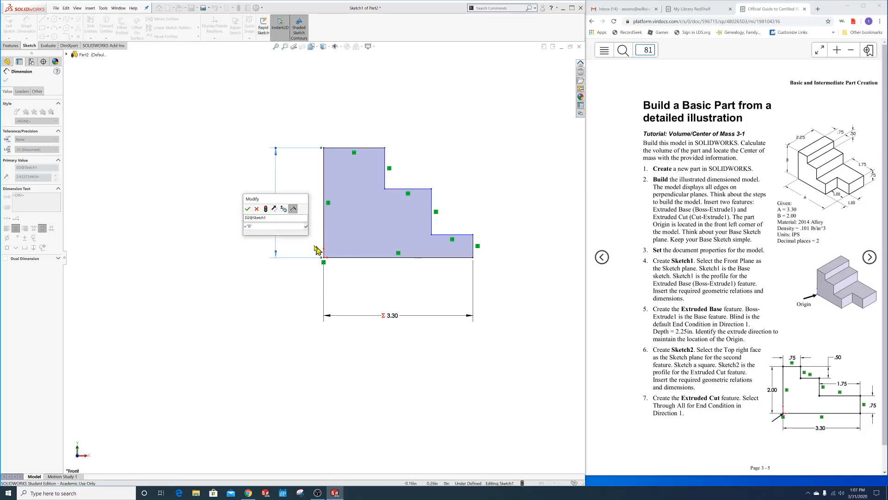
pyautogui.click(247, 209)
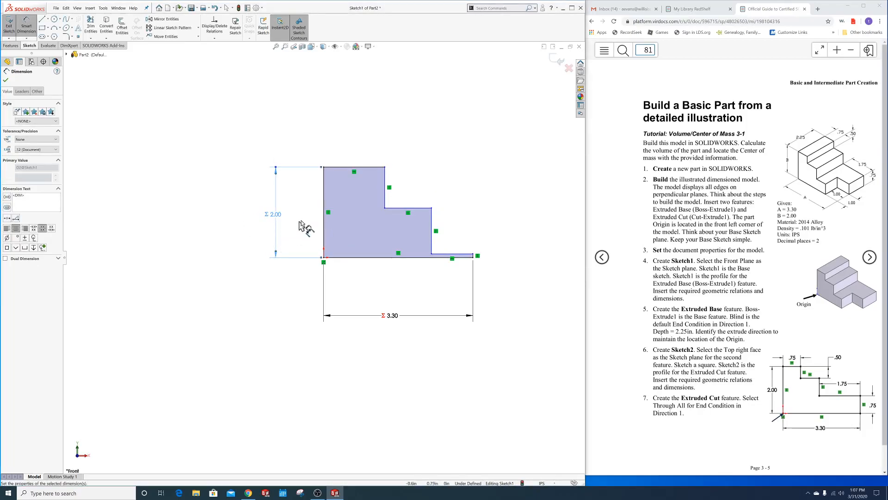
# Dimension the profile's top edge to 0.75 in and the drop from it to the middle tread to 0.5 in.
pyautogui.click(351, 167)
pyautogui.click(351, 139)
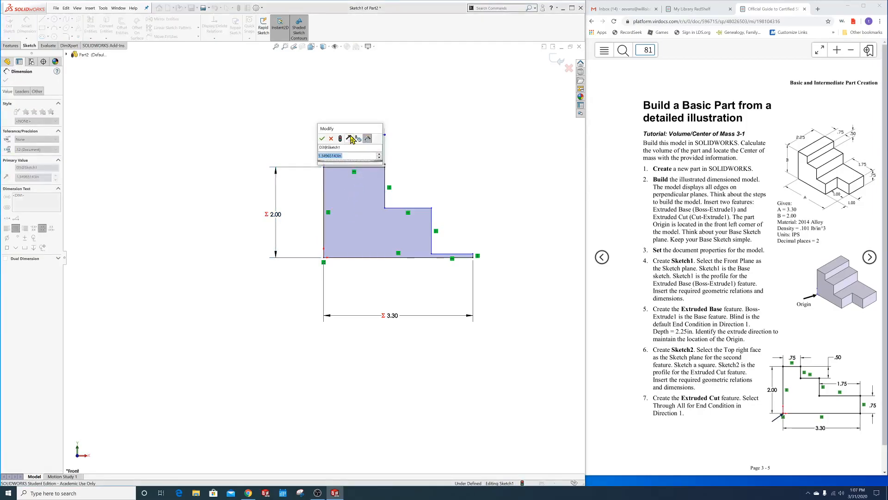
pyautogui.write('.75')
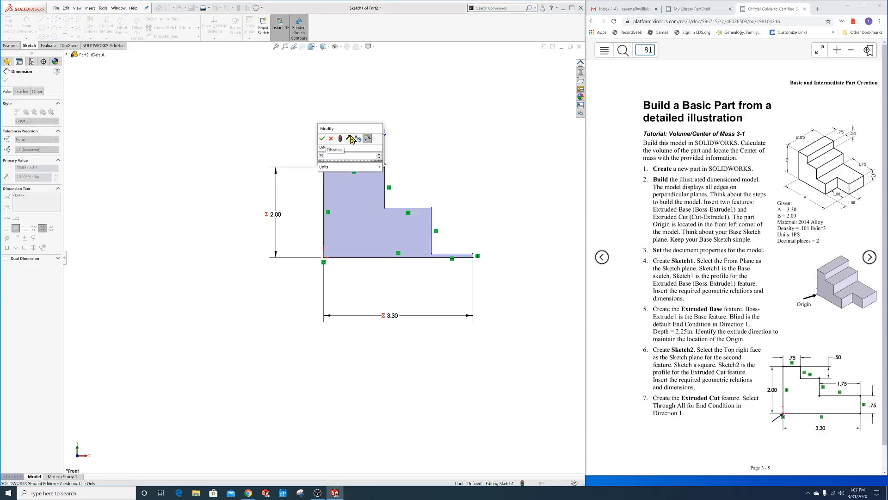
pyautogui.press('Return')
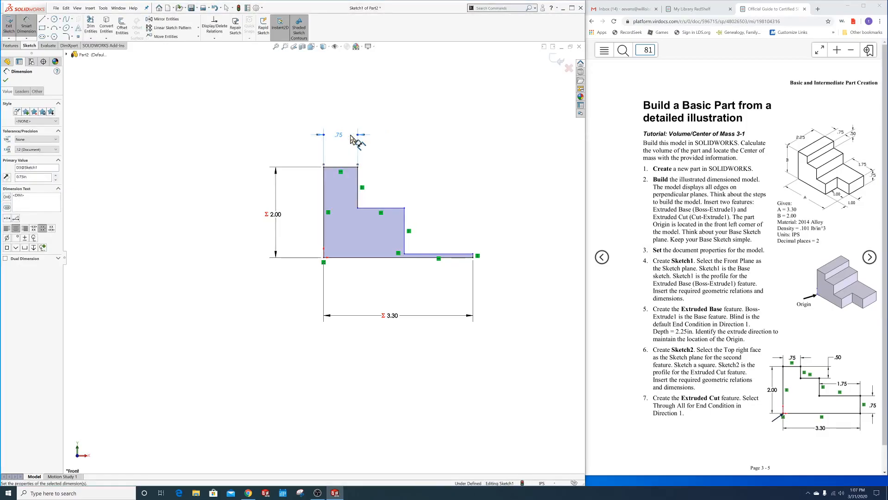
pyautogui.click(347, 167)
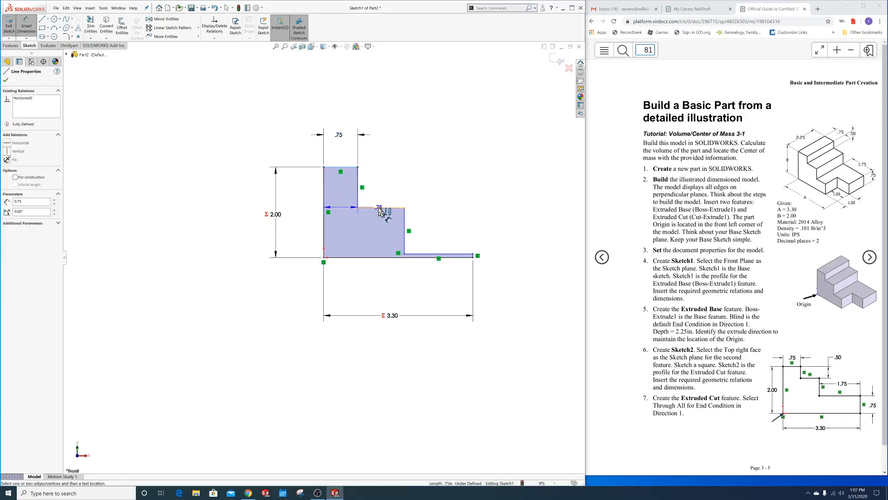
pyautogui.click(379, 209)
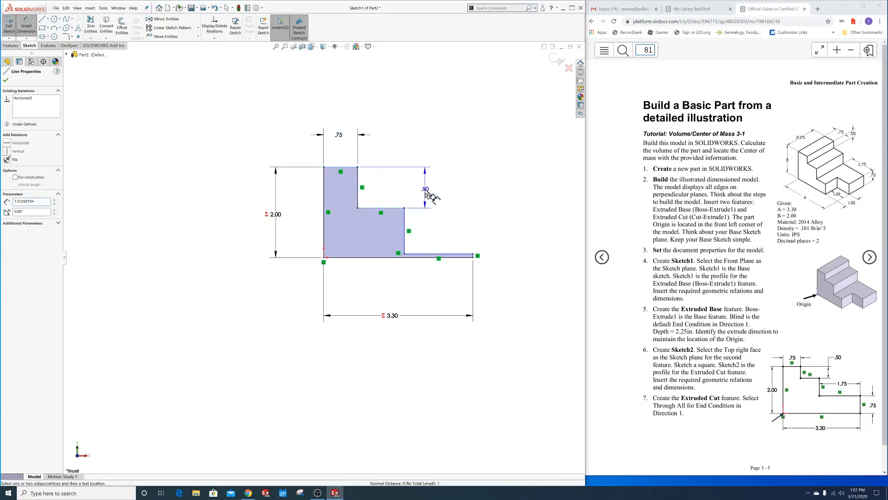
pyautogui.click(427, 191)
pyautogui.write('.5')
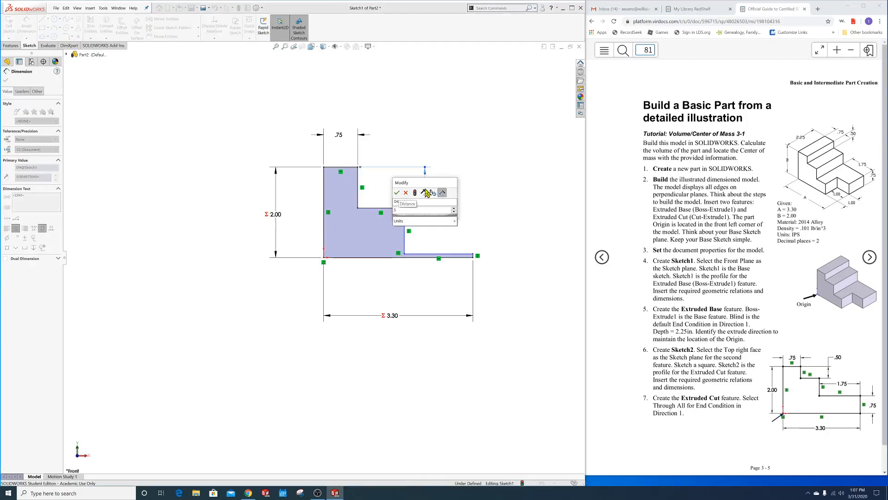
pyautogui.press('Return')
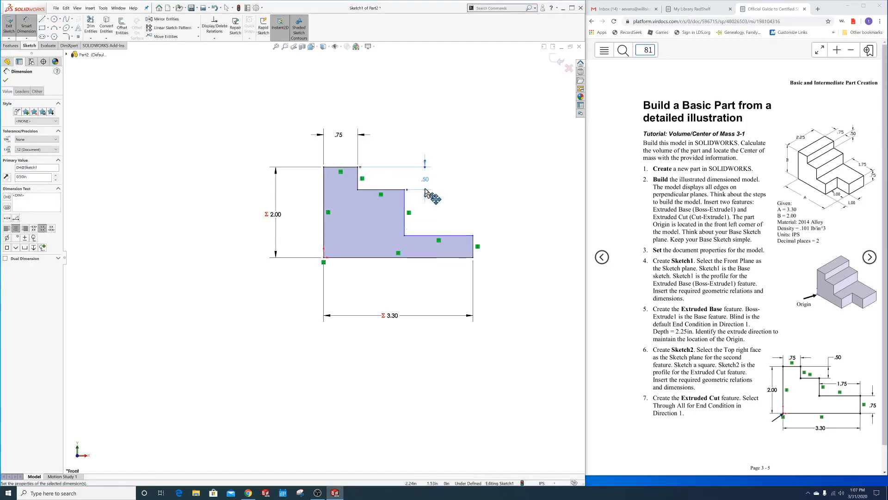
# Dimension the lowest tread's length to 1.75 in and the short right vertical edge to 0.75 in.
pyautogui.click(430, 239)
pyautogui.click(437, 213)
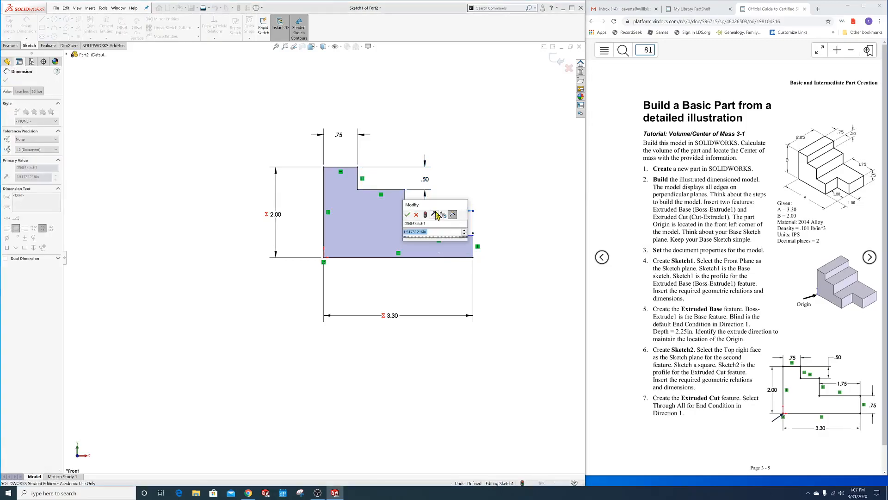
pyautogui.write('1.75')
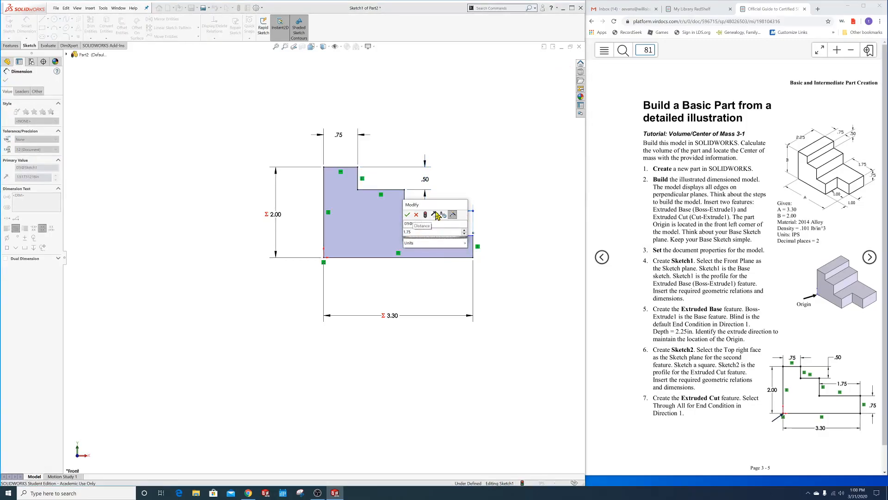
pyautogui.press('Return')
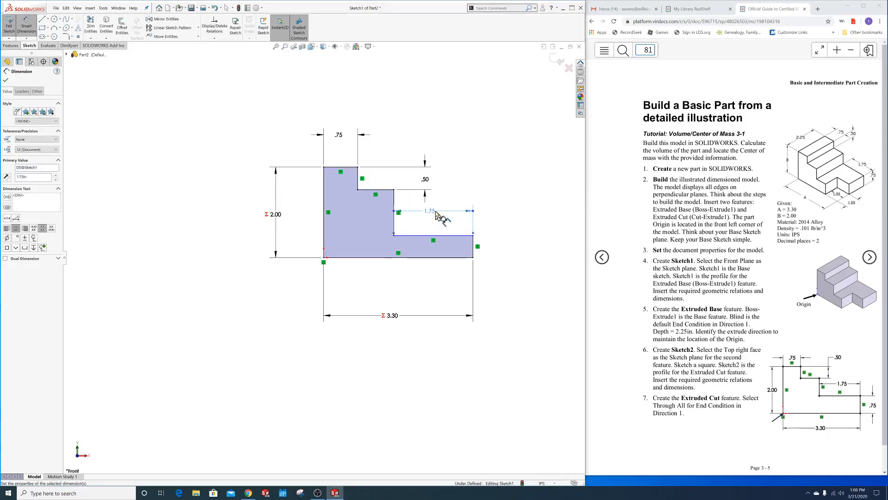
pyautogui.click(474, 247)
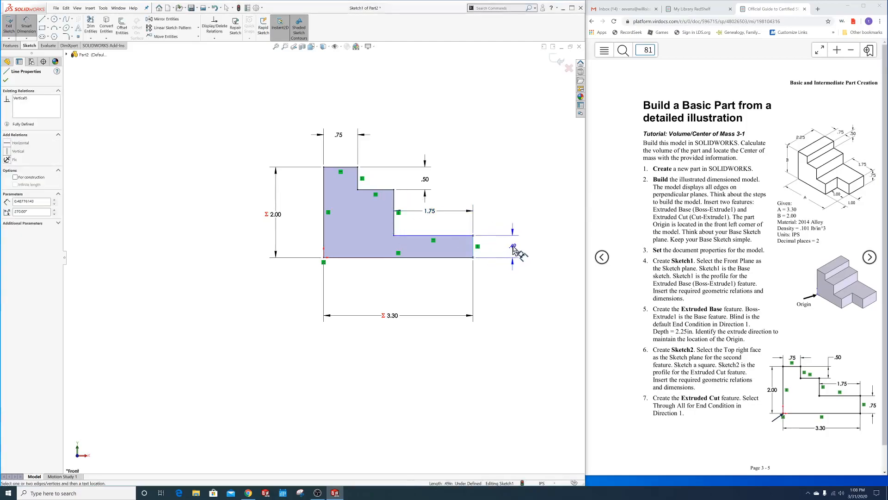
pyautogui.click(514, 248)
pyautogui.write('.75')
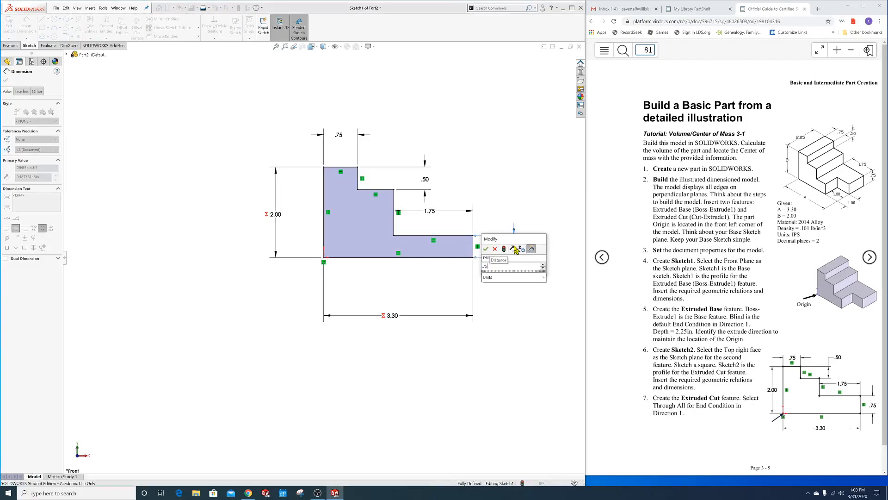
pyautogui.press('Return')
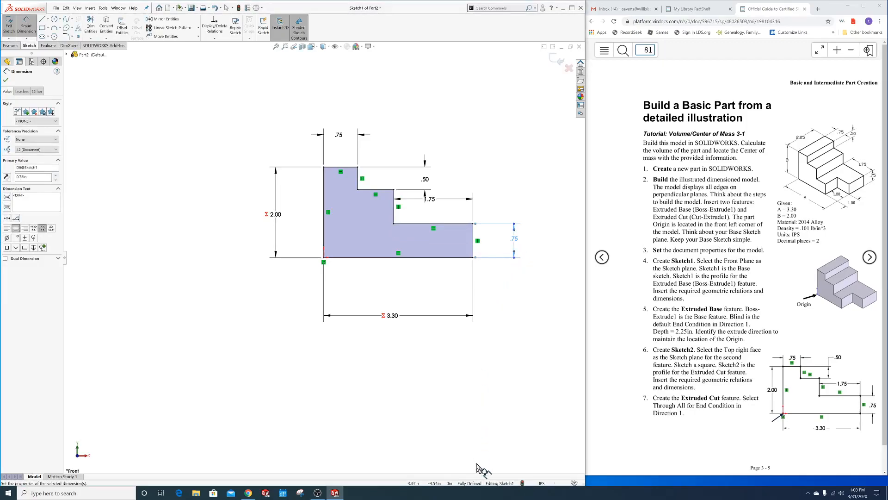
# Extrude the stair profile as a Blind boss 2.25 in deep in the reversed direction, behind the Front Plane.
pyautogui.click(5, 46)
pyautogui.click(13, 26)
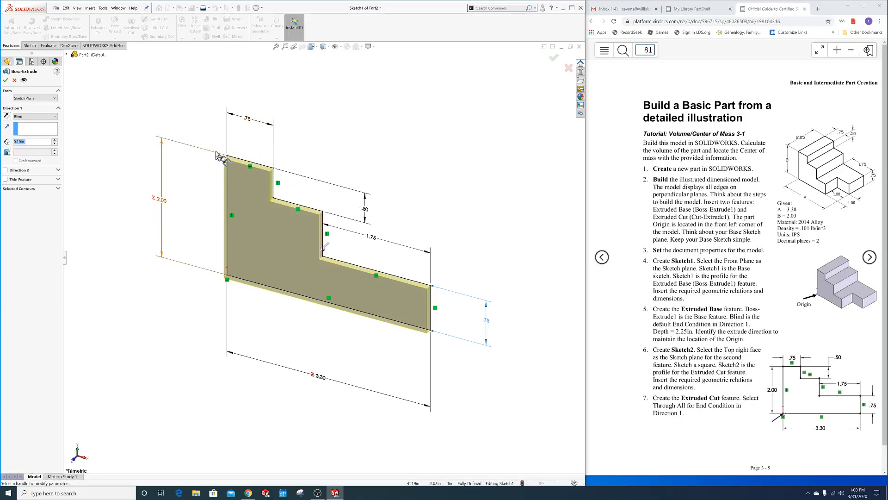
pyautogui.click(6, 116)
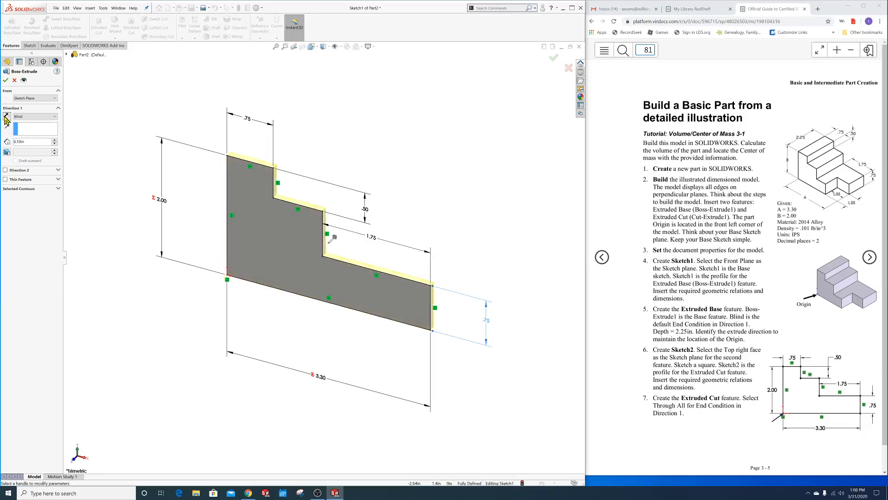
pyautogui.click(27, 142)
pyautogui.write('2.25')
pyautogui.press('Return')
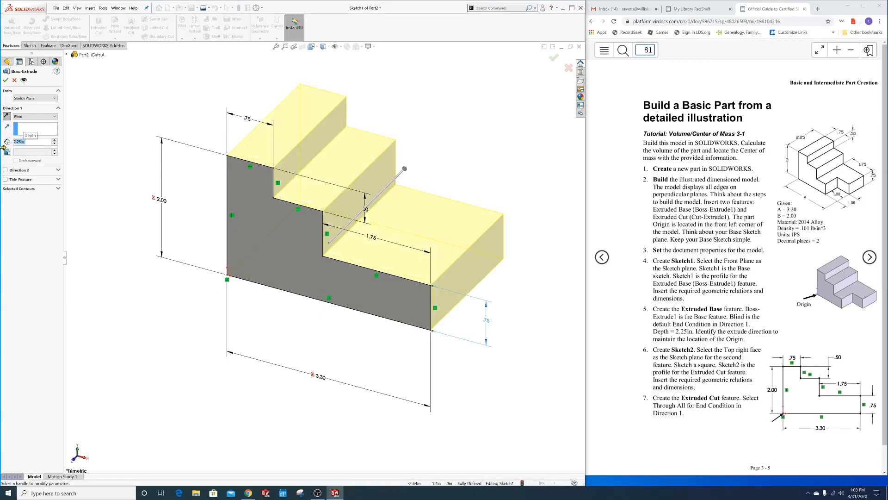
pyautogui.click(6, 80)
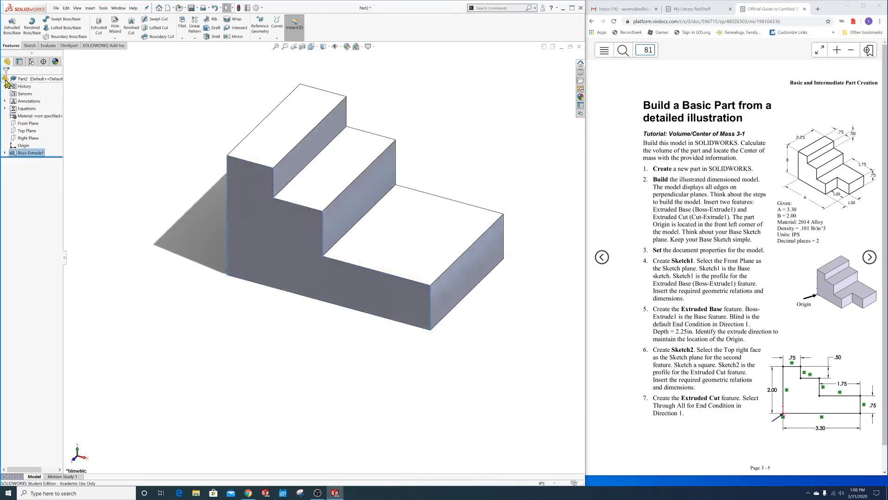
pyautogui.click(116, 134)
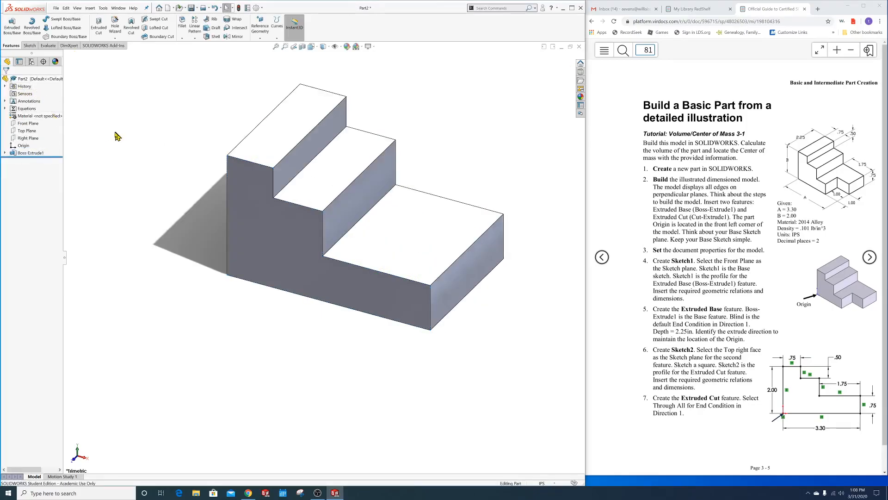
# Apply the 2014 Alloy material from the Aluminium Alloys category to the part.
pyautogui.rightClick(24, 118)
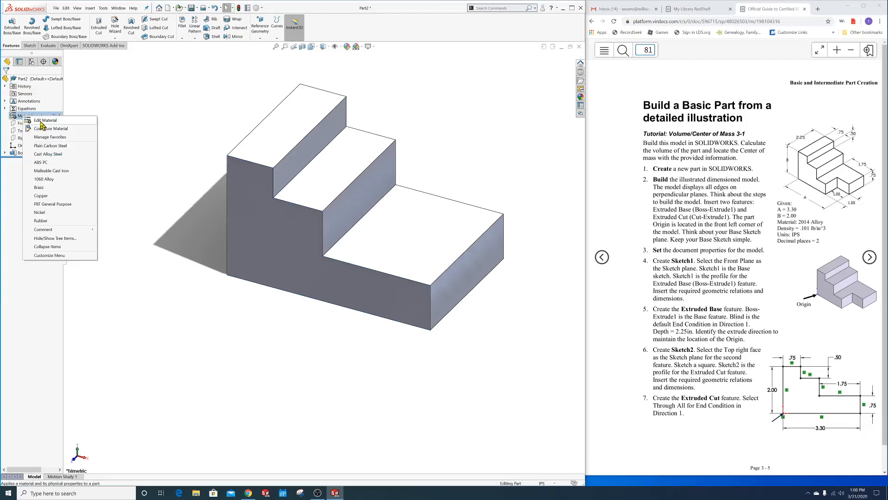
pyautogui.click(37, 124)
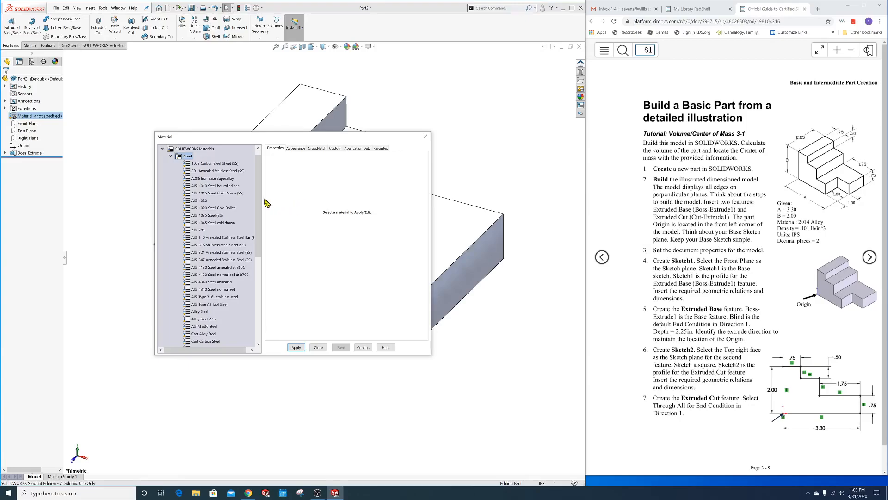
pyautogui.moveTo(261, 202); pyautogui.dragTo(257, 277)
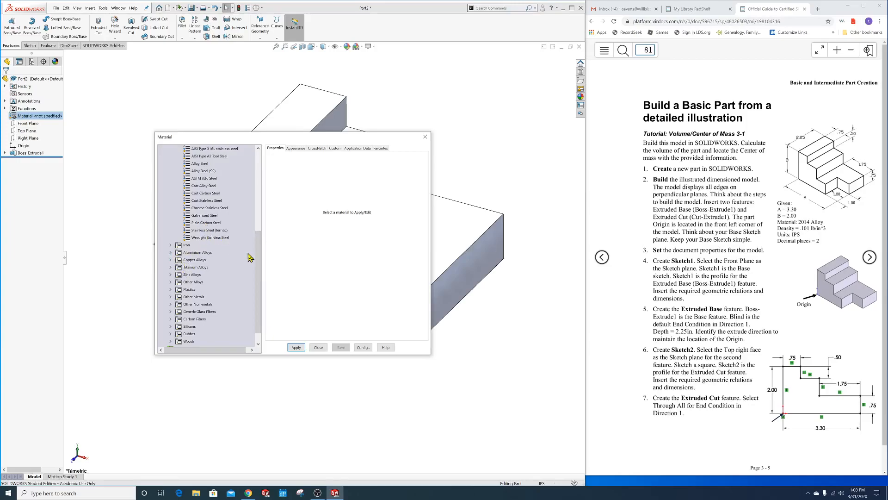
pyautogui.moveTo(259, 255)
pyautogui.mouseDown()
pyautogui.moveTo(258, 215)
pyautogui.moveTo(261, 261)
pyautogui.mouseUp()
pyautogui.click(171, 253)
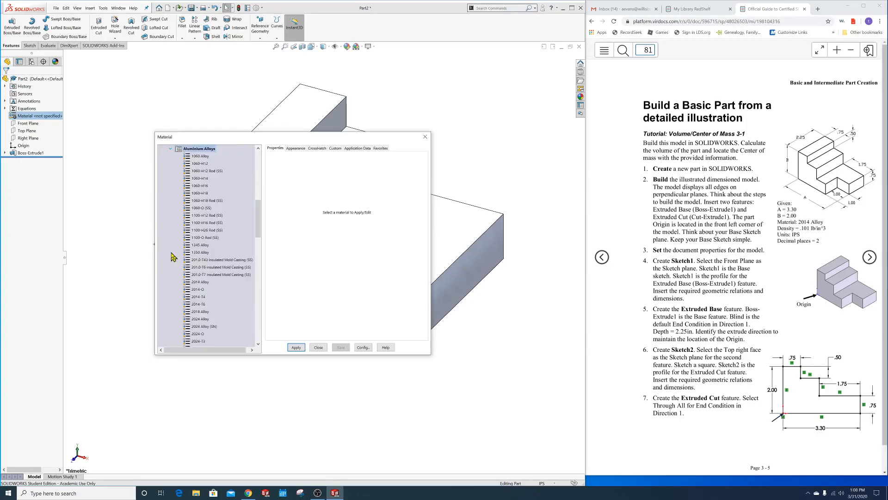
pyautogui.click(197, 283)
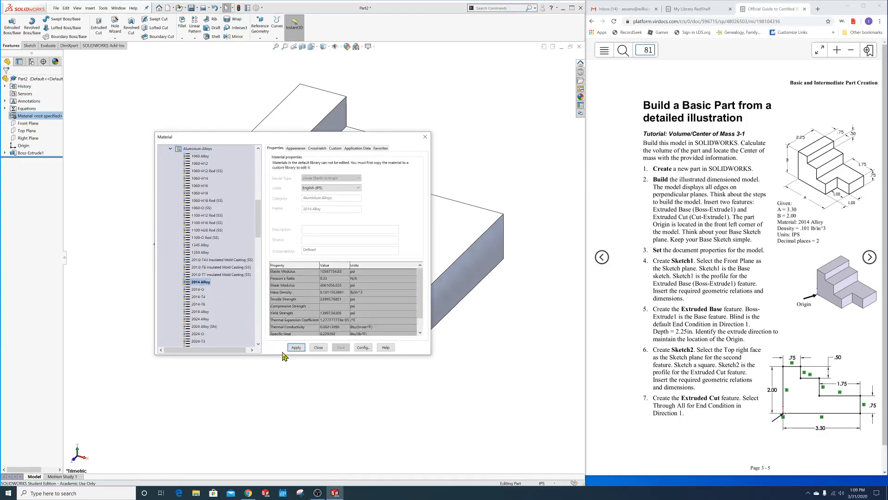
pyautogui.click(296, 347)
pyautogui.click(318, 347)
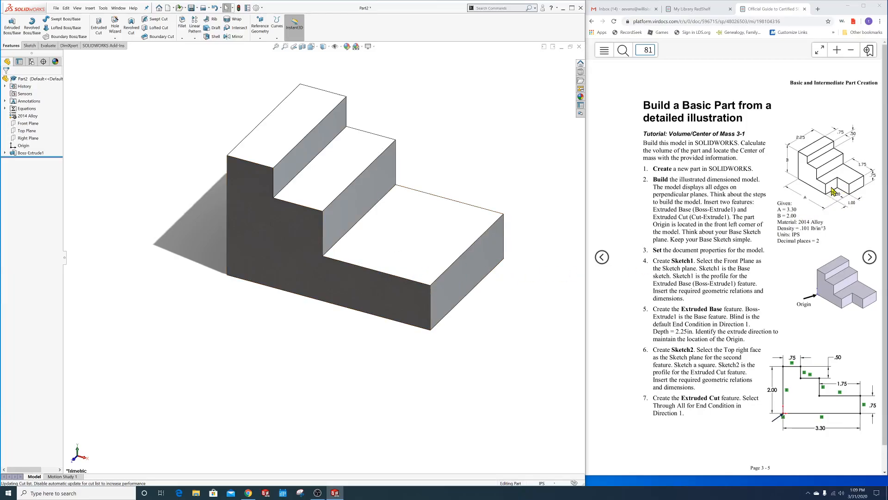
# Sketch a corner rectangle about 1.02 by 0.97 in on the lowest tread's top face, starting from its front outer corner.
pyautogui.click(407, 248)
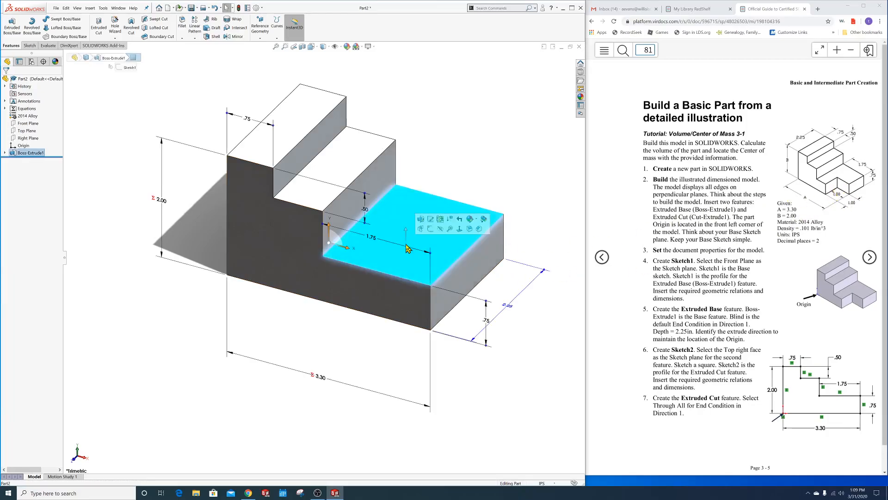
pyautogui.click(432, 229)
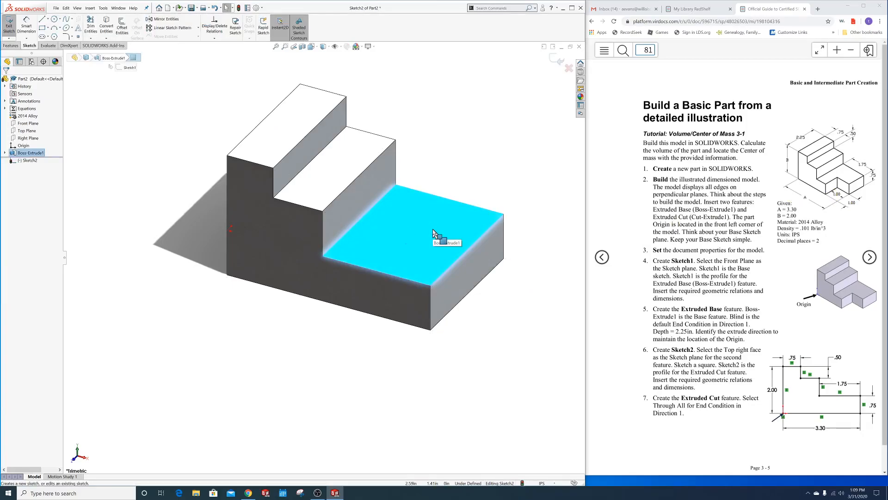
pyautogui.press('space')
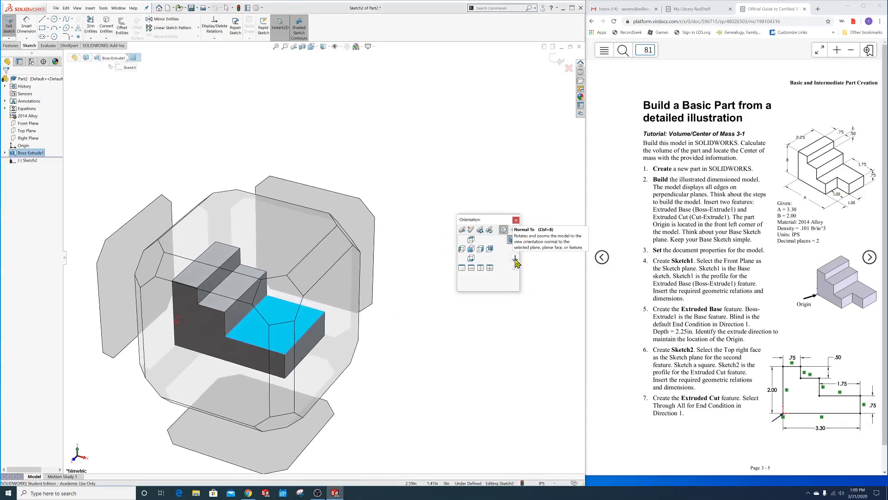
pyautogui.click(516, 259)
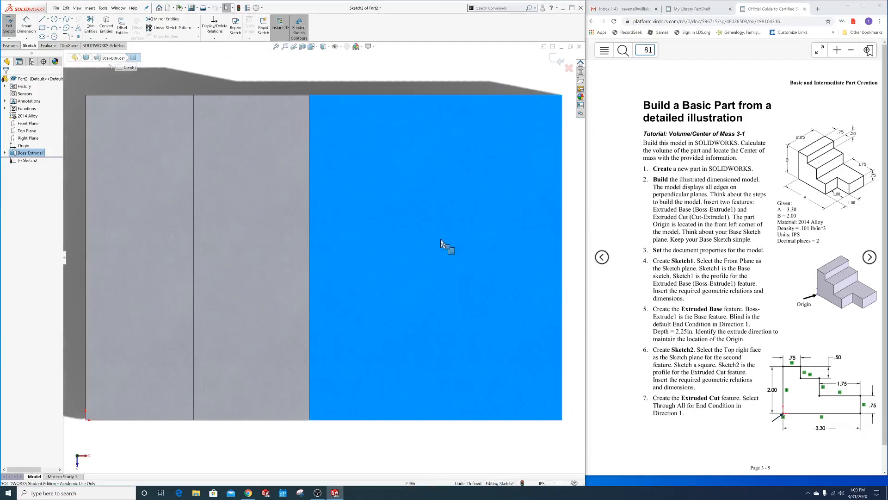
pyautogui.click(42, 28)
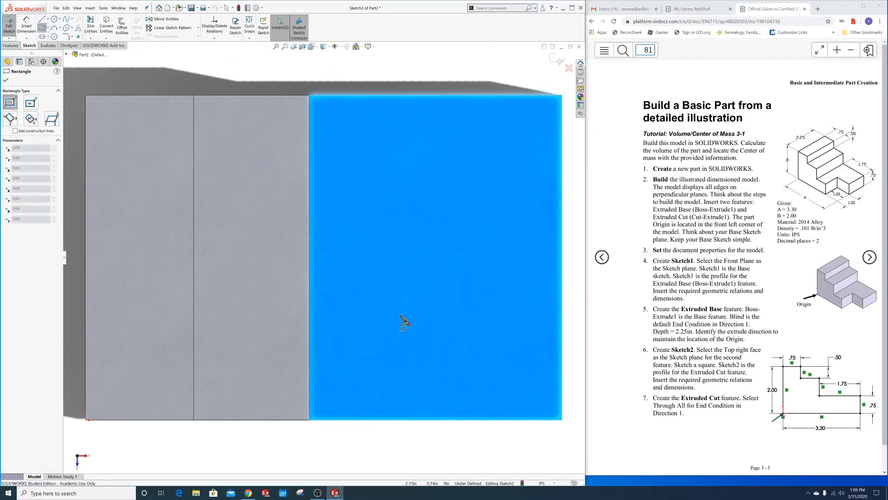
pyautogui.click(562, 420)
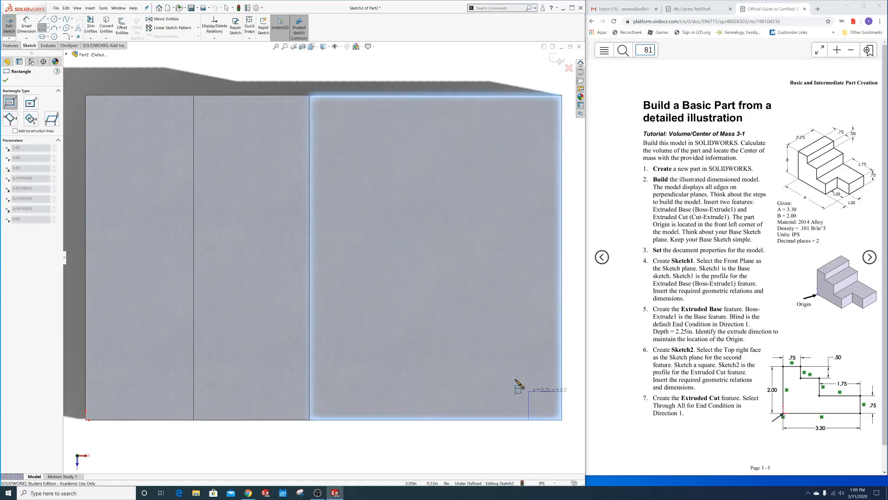
pyautogui.click(415, 279)
# Dimension the rectangle's width and height to 1 in each.
pyautogui.moveTo(430, 218); pyautogui.dragTo(430, 175, button='right')
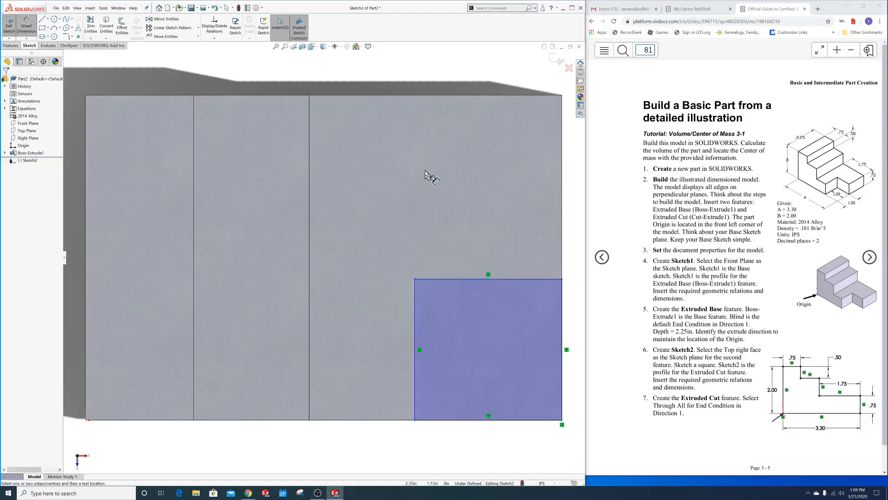
pyautogui.click(487, 279)
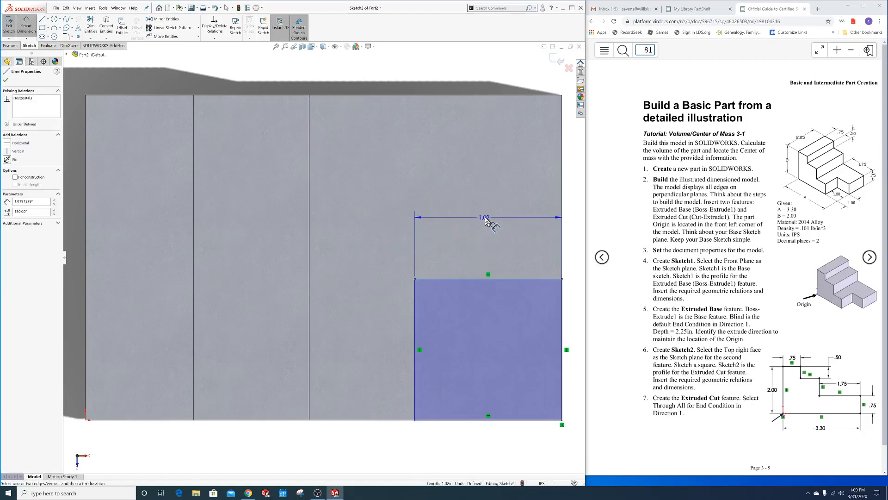
pyautogui.click(486, 221)
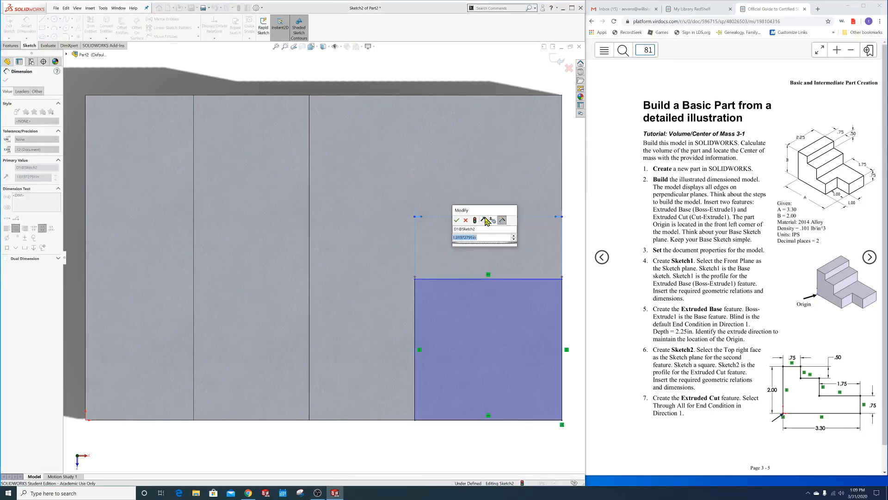
pyautogui.write('1')
pyautogui.press('Return')
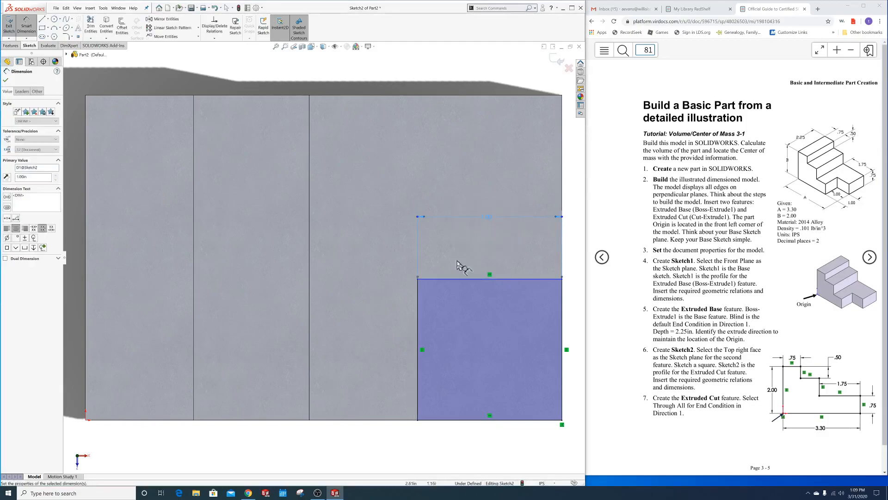
pyautogui.click(418, 333)
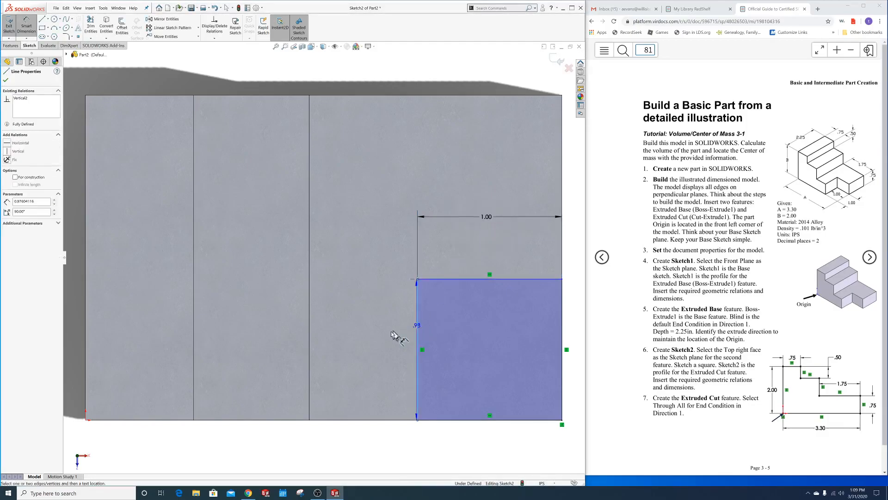
pyautogui.click(376, 345)
pyautogui.write('1')
pyautogui.press('Return')
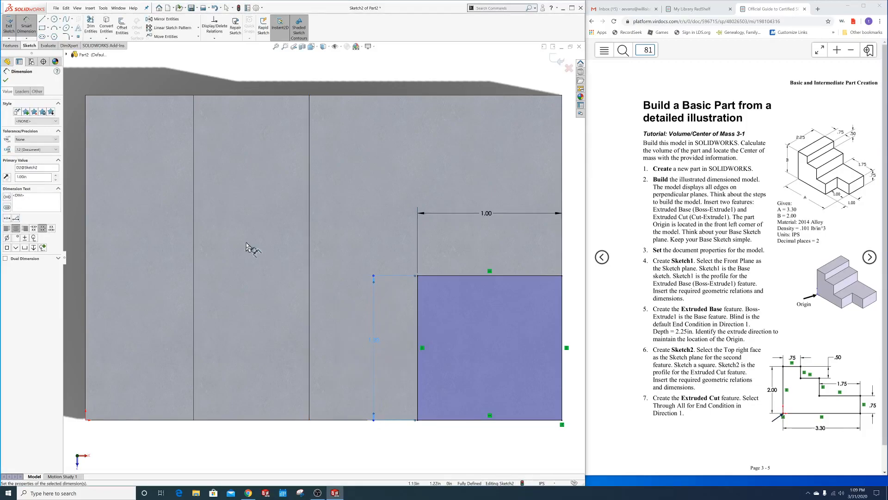
# Cut the square through the lowest step with an Extruded Cut using the Through All end condition.
pyautogui.click(11, 46)
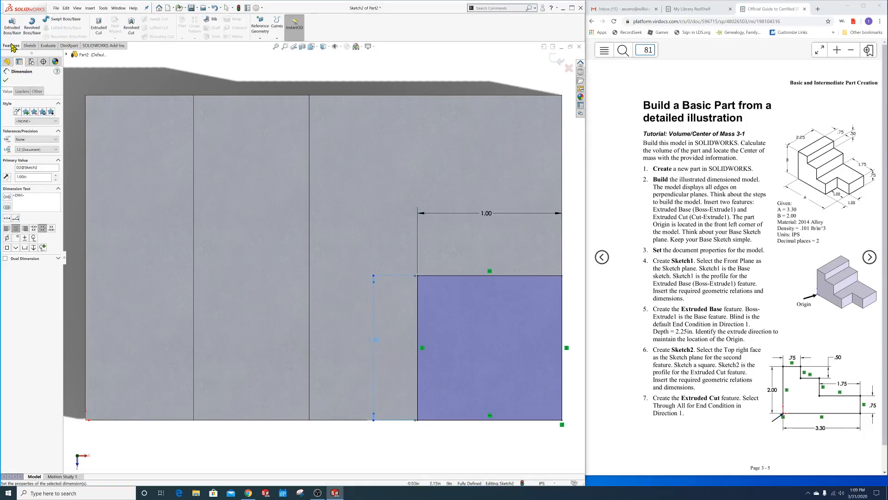
pyautogui.click(98, 26)
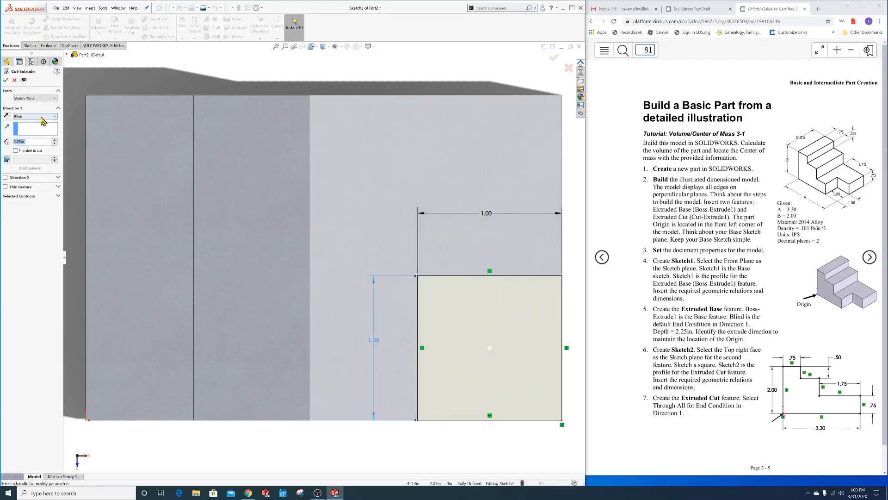
pyautogui.click(41, 116)
pyautogui.click(35, 126)
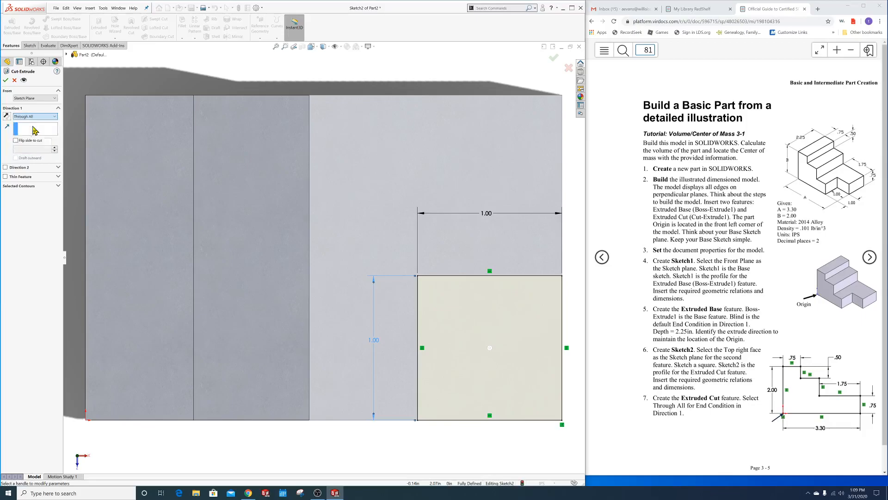
pyautogui.click(6, 81)
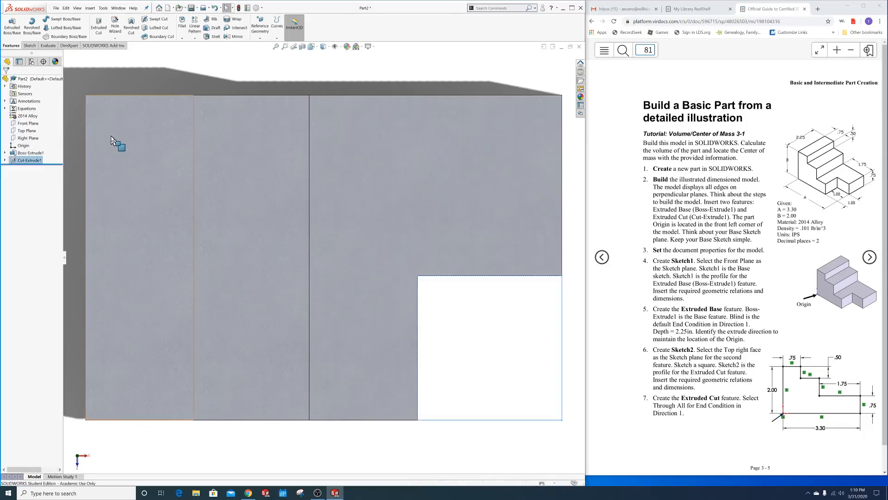
# Show the part in isometric view, advance the tutorial to page 82, and calculate the part's mass properties.
pyautogui.press('space')
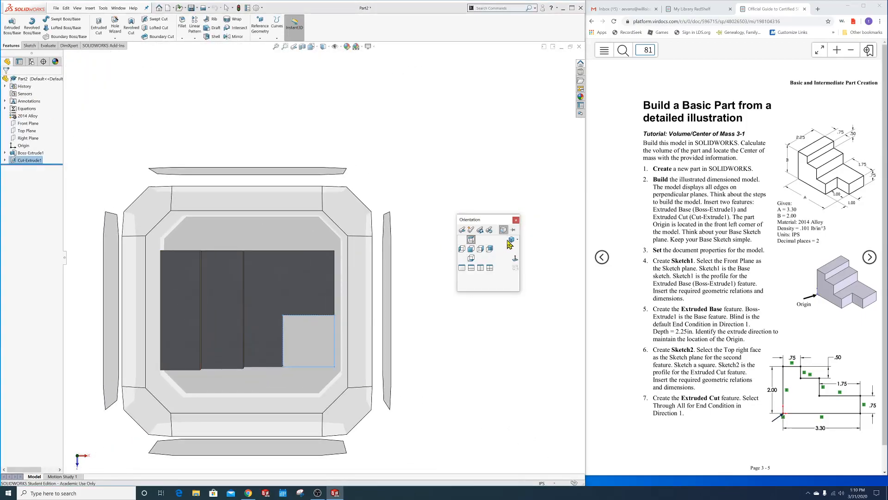
pyautogui.click(510, 240)
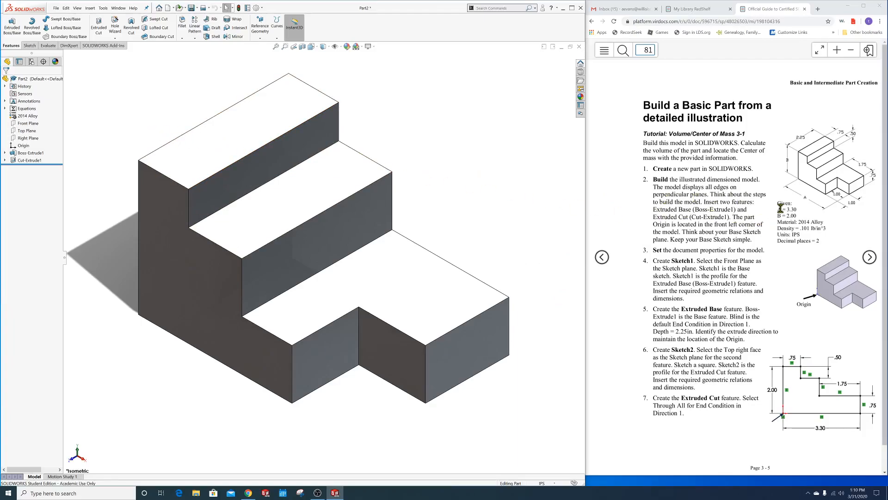
pyautogui.click(869, 259)
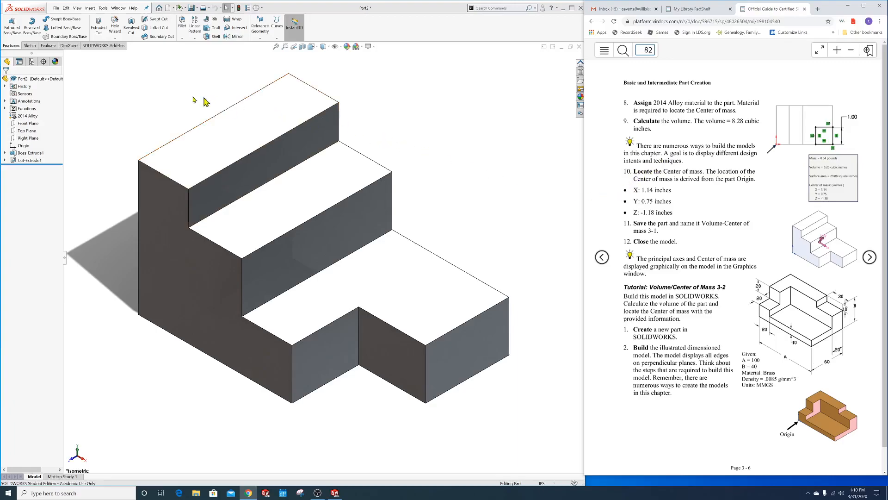
pyautogui.click(49, 46)
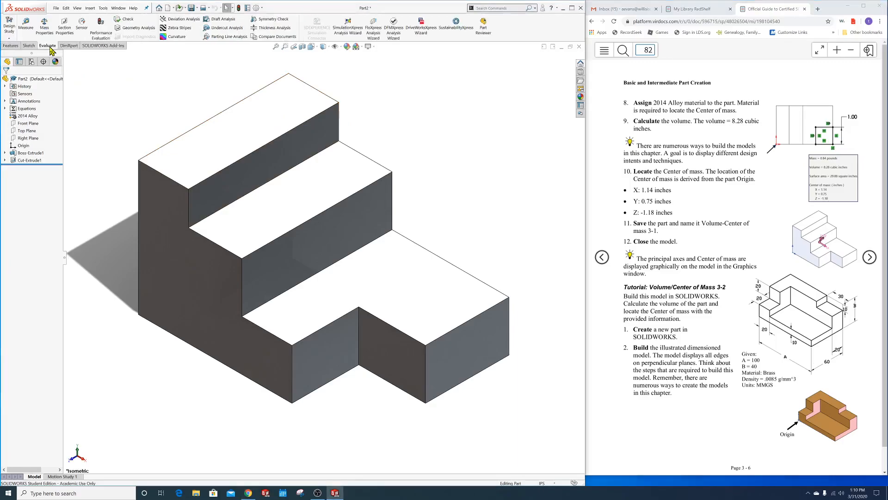
pyautogui.click(44, 28)
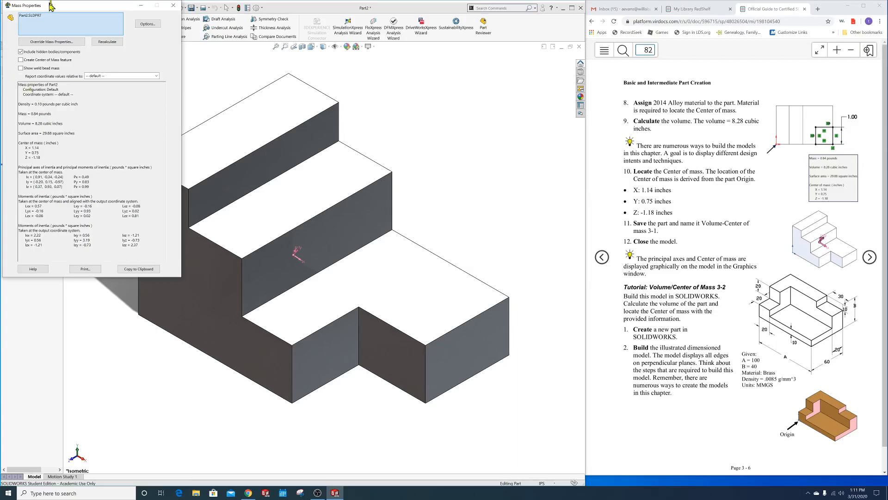
pyautogui.moveTo(78, 8); pyautogui.dragTo(106, 50)
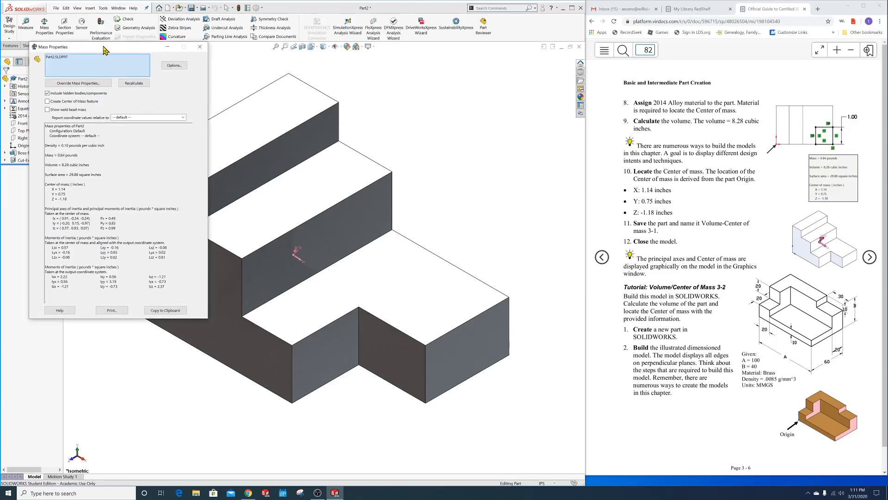
# Start a Save As of the part with Adobe Portable Document Format (*.pdf) as the file type.
pyautogui.click(56, 8)
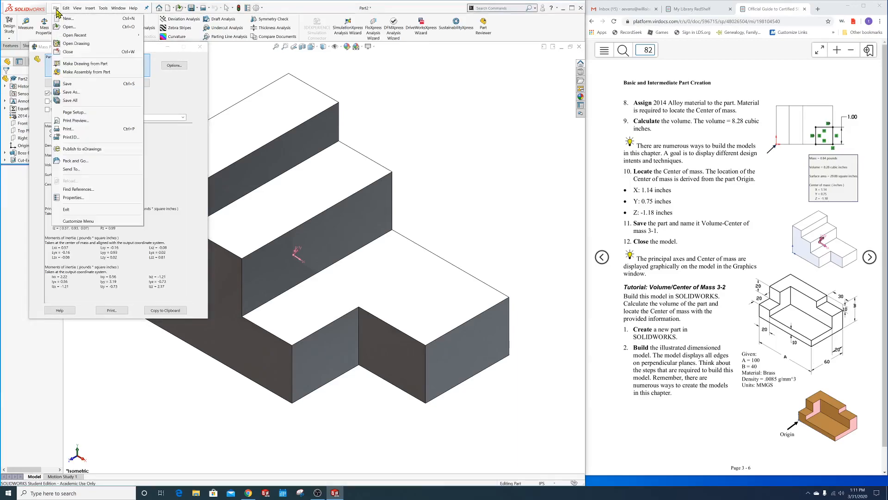
pyautogui.click(69, 92)
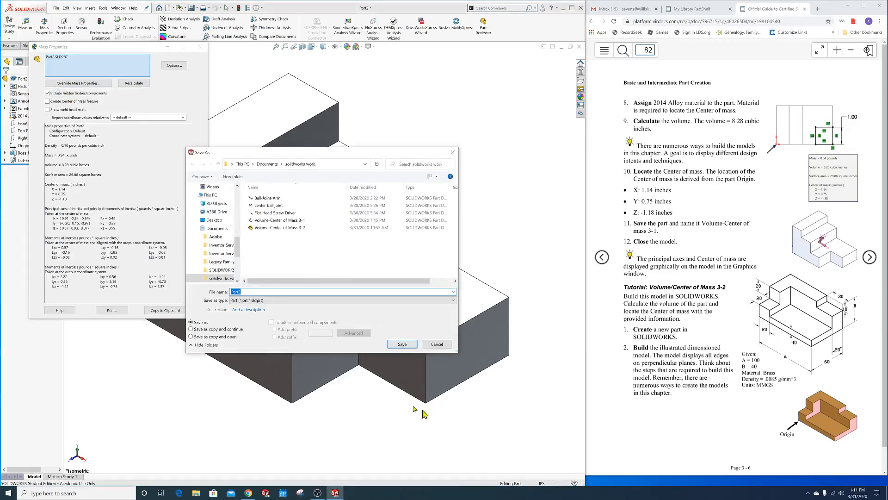
pyautogui.click(253, 301)
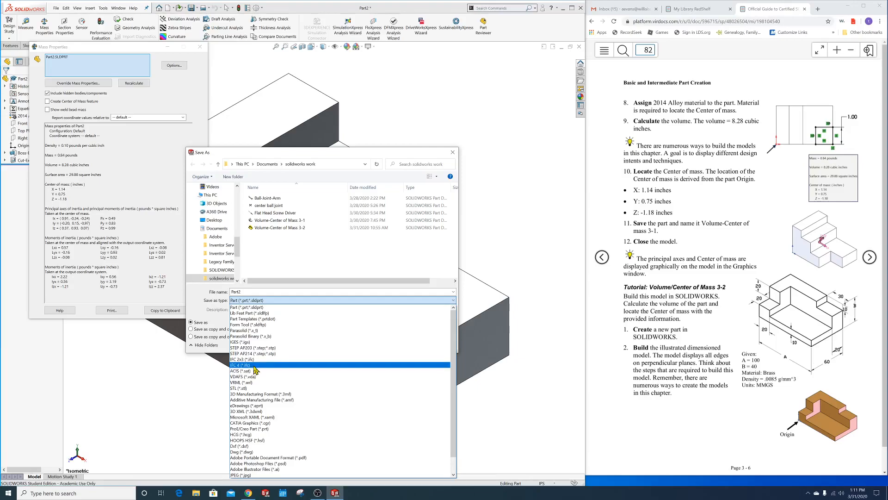
pyautogui.scroll(-1, 256, 369)
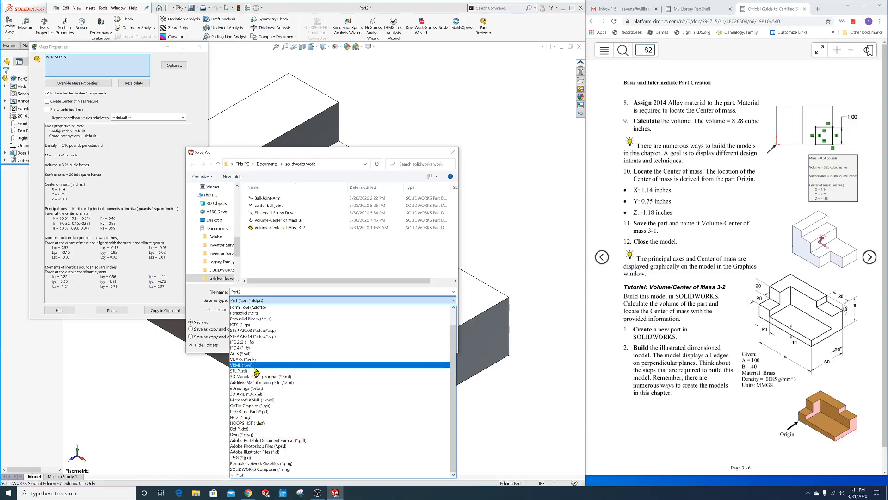
pyautogui.click(272, 442)
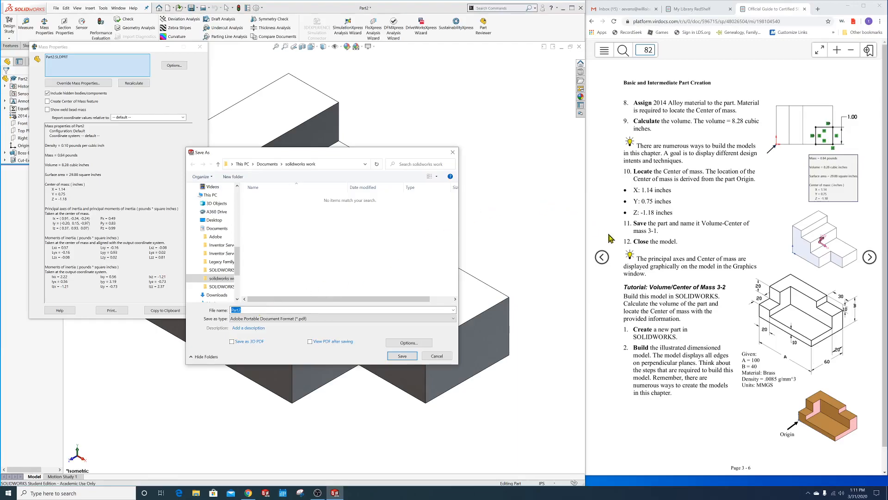
# Check the tutorial's naming instruction and enter Volume-Center of Mass 3-1.SLDPRT as the file name.
pyautogui.click(603, 258)
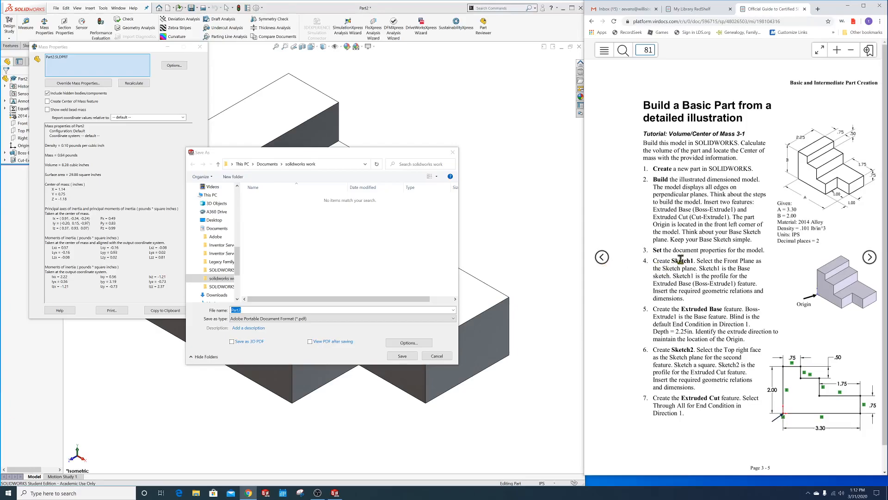
pyautogui.click(869, 257)
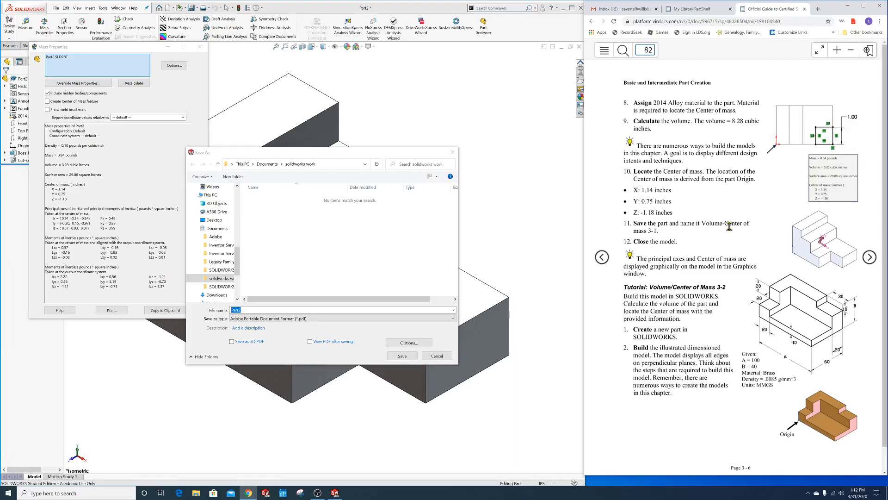
pyautogui.click(318, 310)
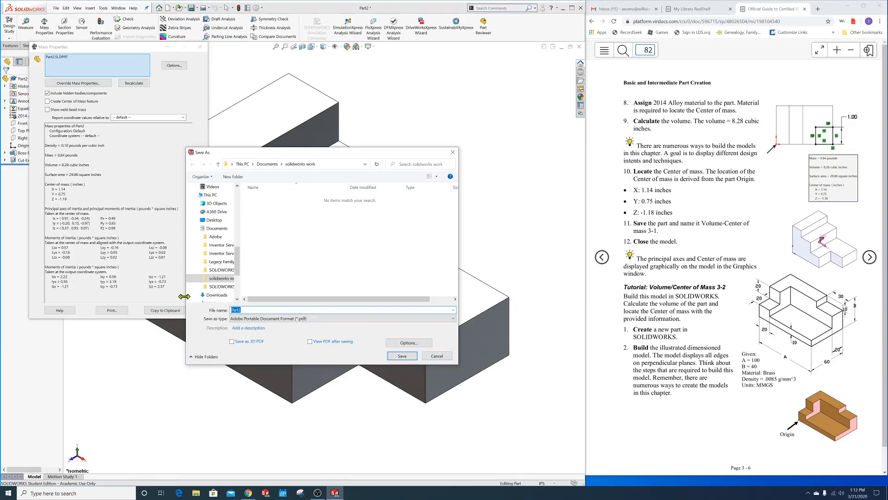
pyautogui.write('vOLUME')
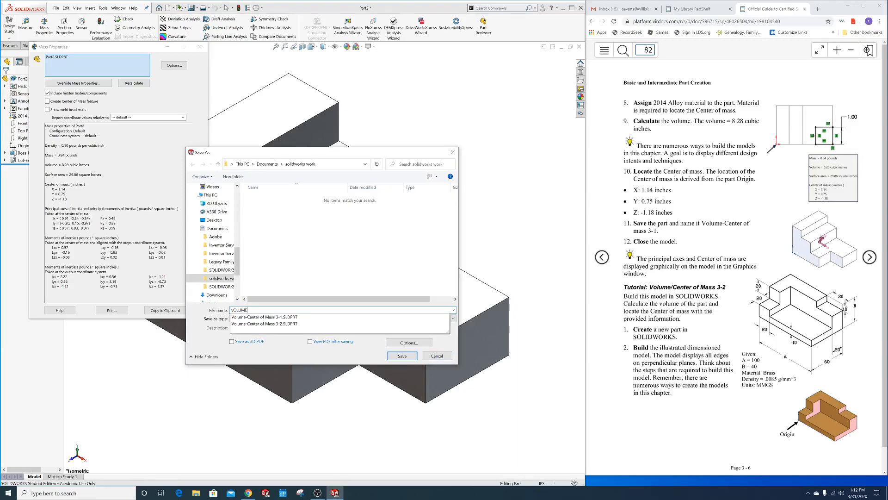
pyautogui.press('BackSpace')
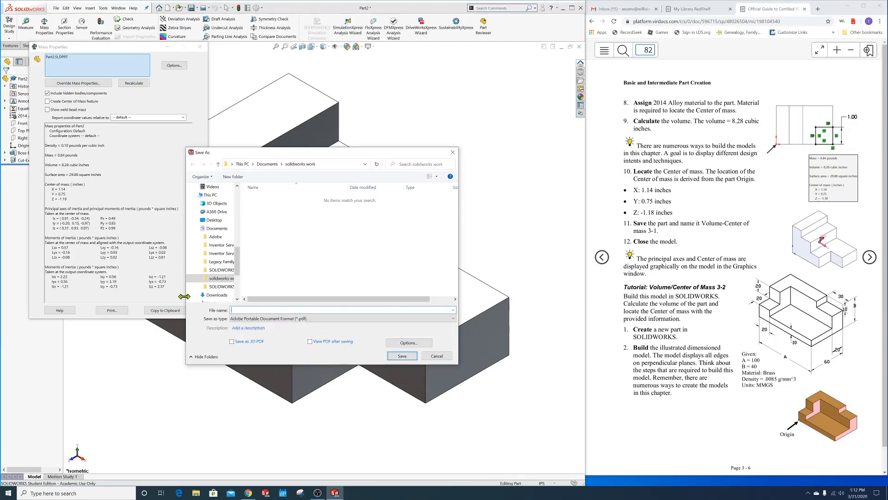
pyautogui.write('V')
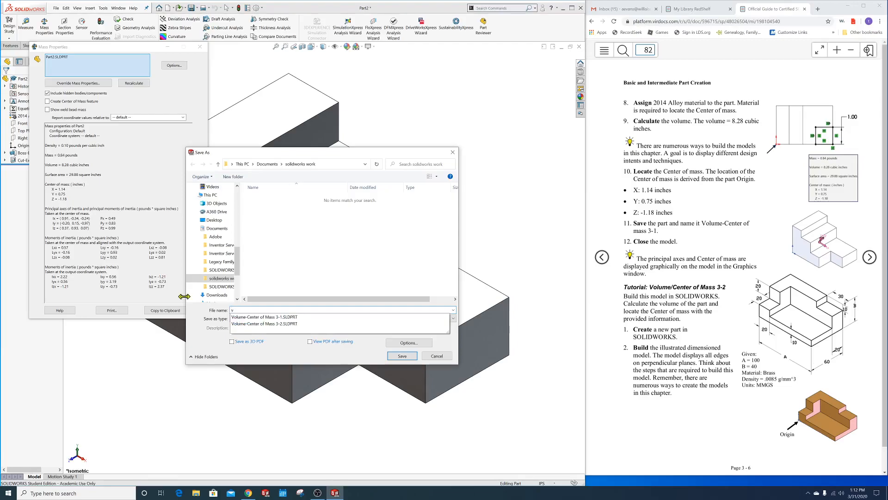
pyautogui.write('olume-Center of Mass 3-1.SLDPRT')
pyautogui.click(252, 317)
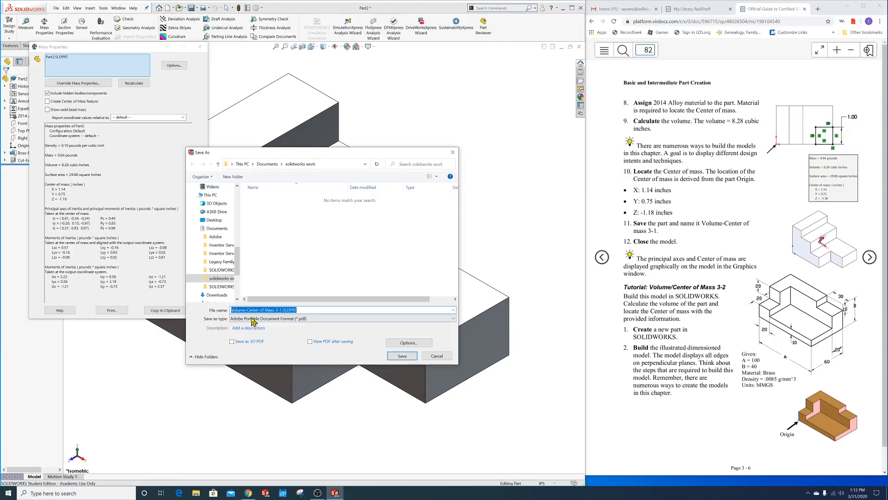
# Shorten the file name to Volume-Center of Mass 3-1, save the PDF, and close the mass properties report.
pyautogui.click(303, 310)
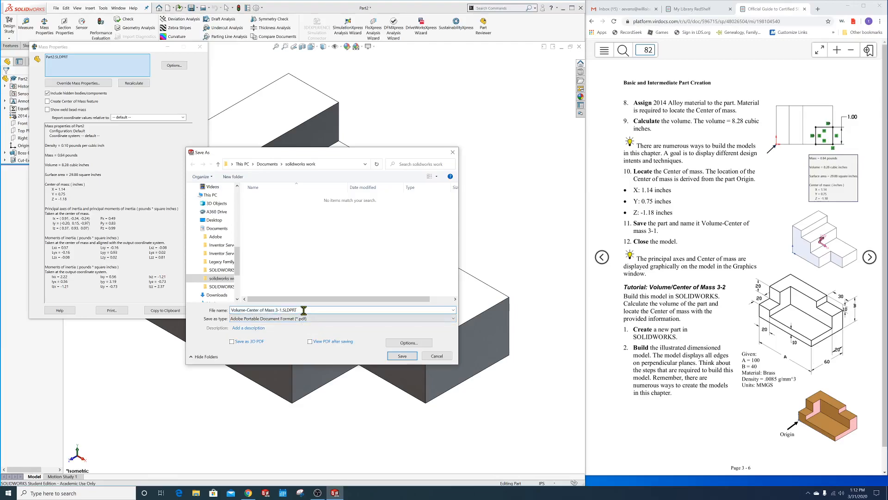
pyautogui.press('BackSpace')
pyautogui.press('BackSpace')
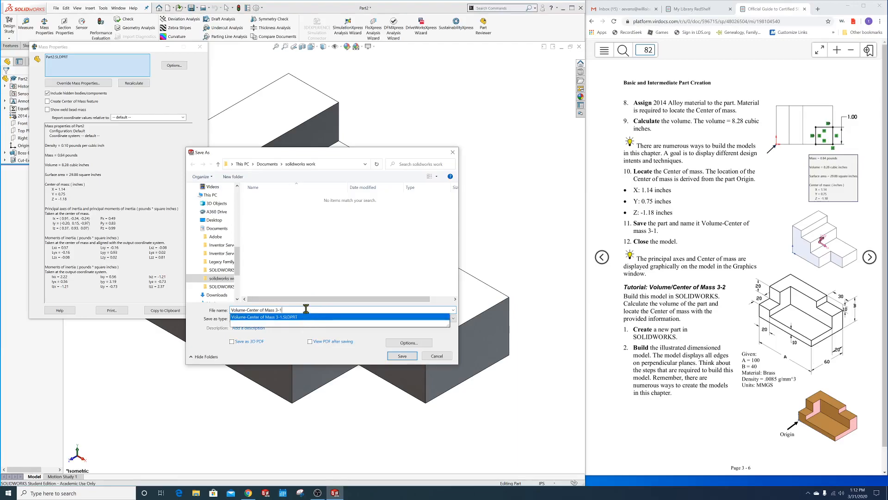
pyautogui.click(311, 281)
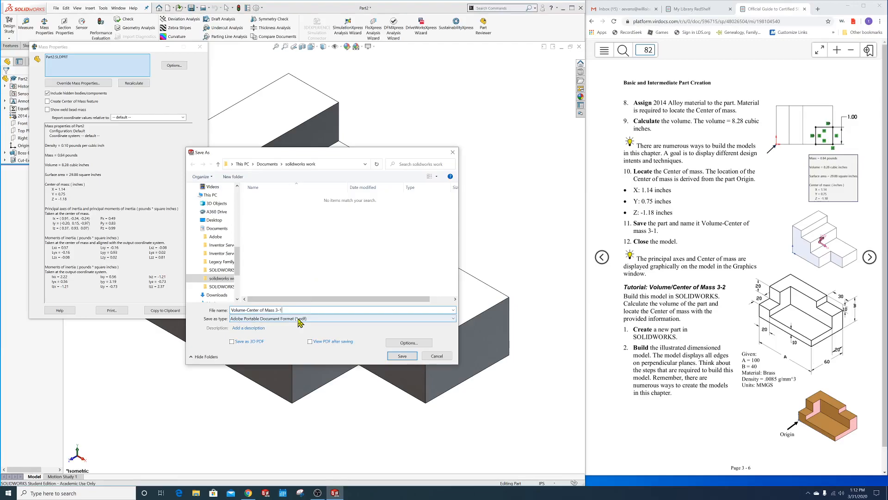
pyautogui.click(402, 359)
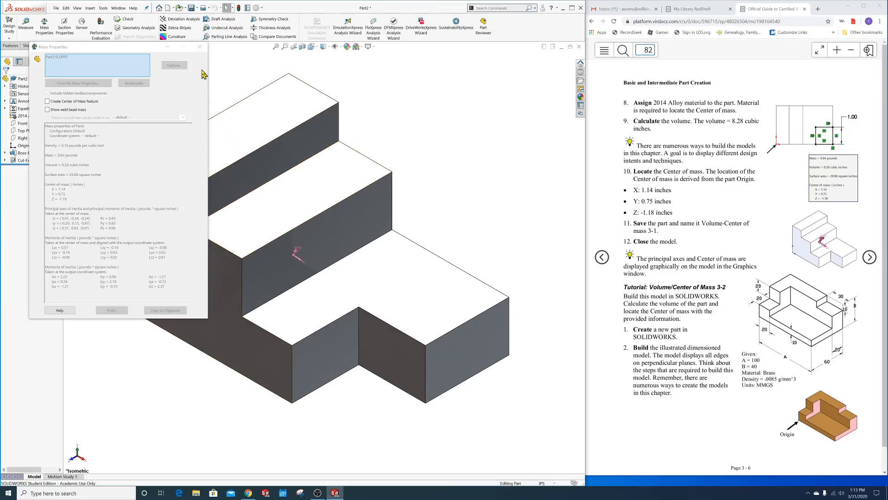
pyautogui.click(203, 54)
pyautogui.click(204, 49)
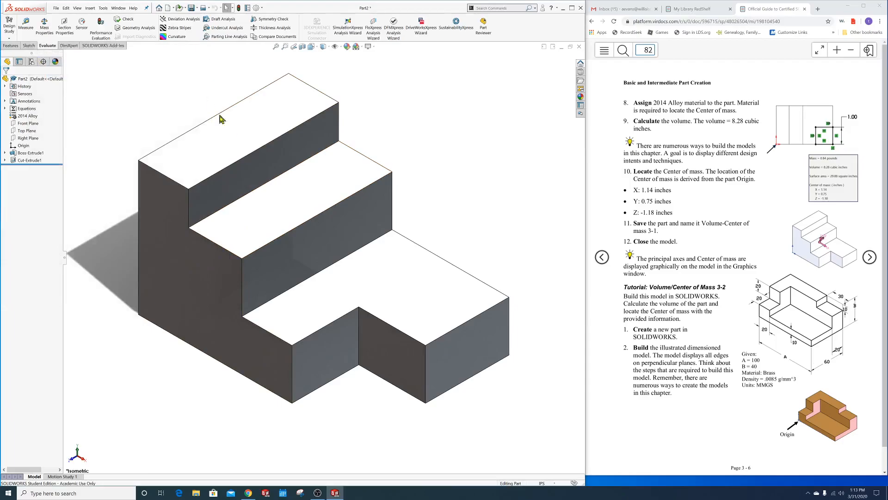